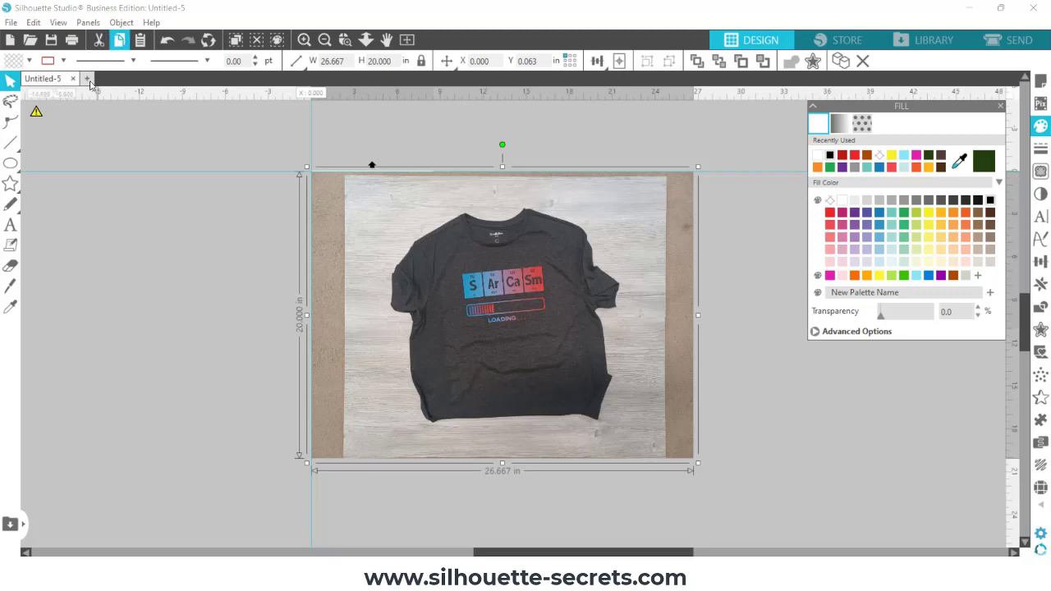
Step: Start a new design and drag in 20220813_162615 from the Sarcasm Loading Shirt folder
{"action": "left_click", "coordinate": [87, 79]}
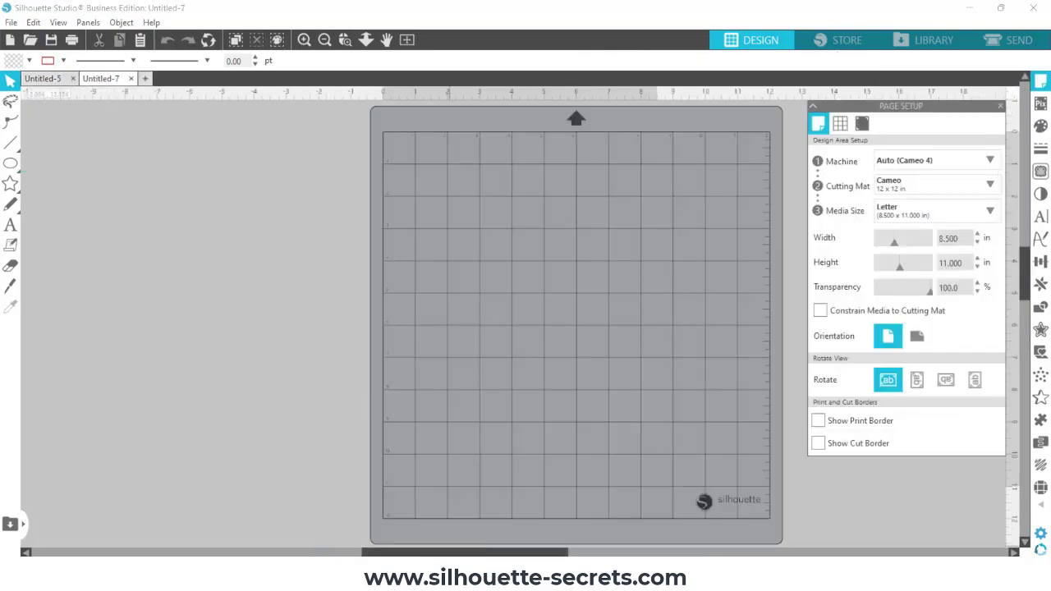
{"action": "mouse_move", "coordinate": [525, 579]}
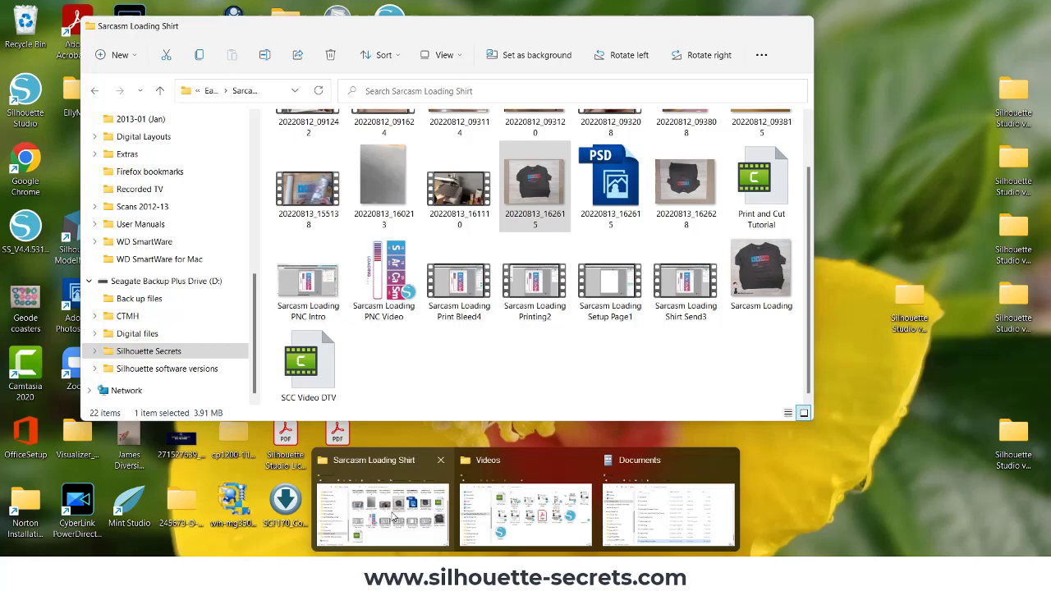
{"action": "left_click", "coordinate": [394, 517]}
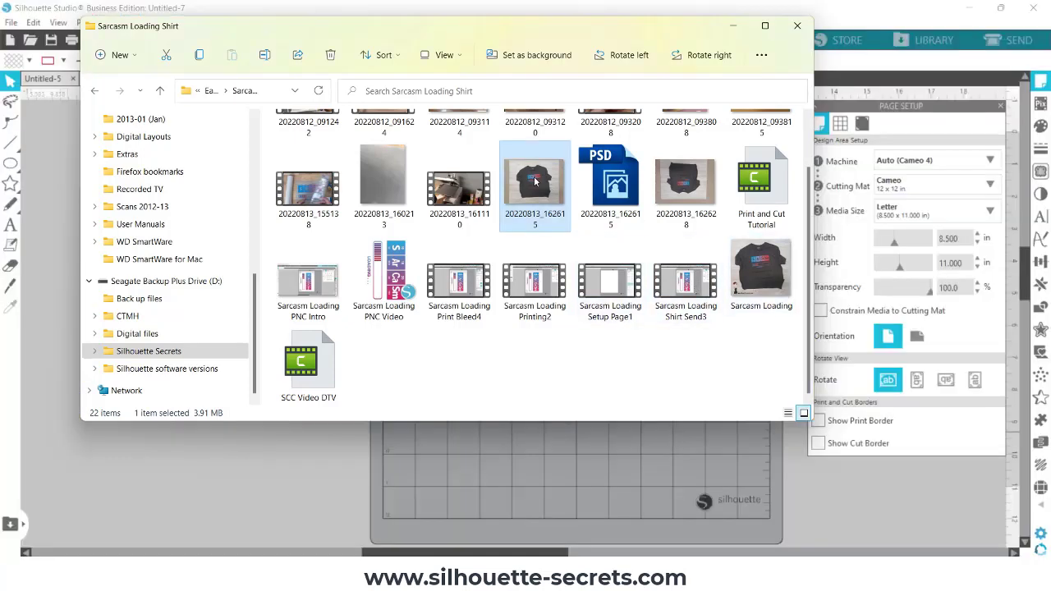
{"action": "left_click_drag", "start_coordinate": [537, 182], "coordinate": [316, 485]}
{"action": "left_click", "coordinate": [733, 27]}
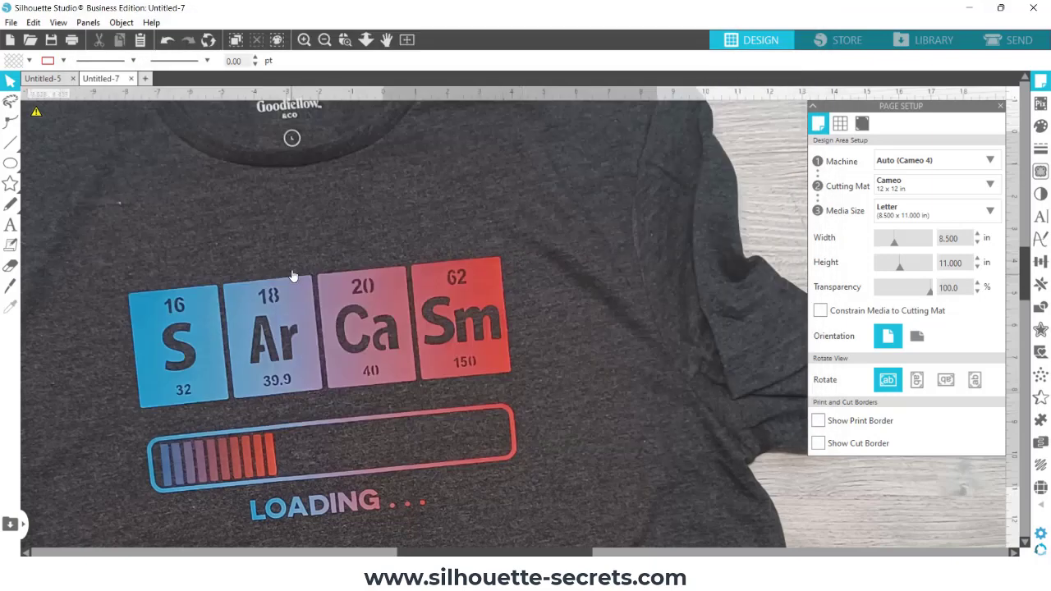
Step: Shrink the shirt photo to 33% and move it up and to the right
{"action": "left_click", "coordinate": [37, 115]}
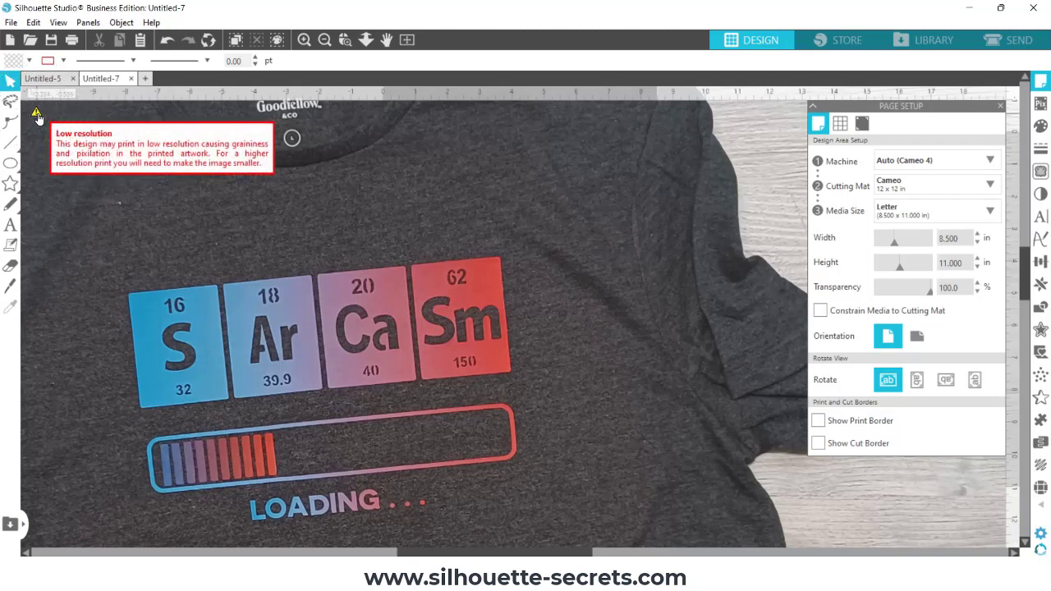
{"action": "left_click", "coordinate": [412, 179]}
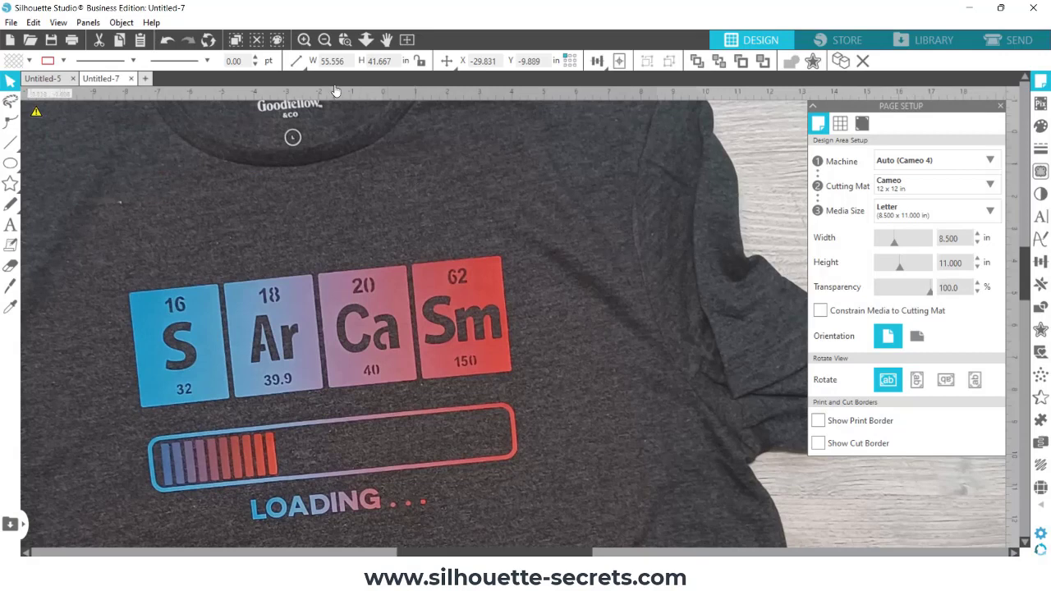
{"action": "left_click", "coordinate": [298, 62]}
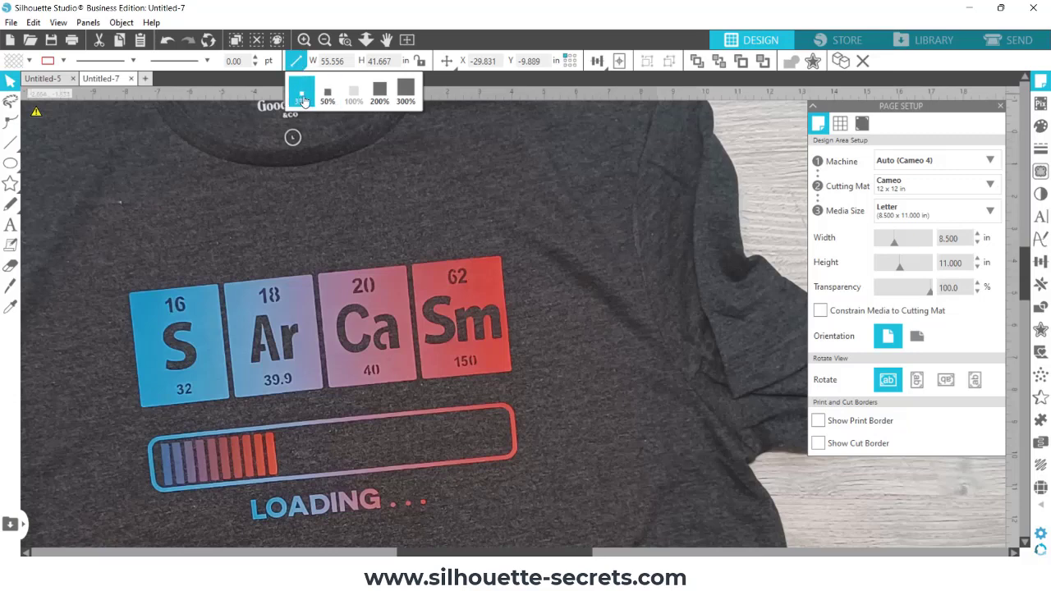
{"action": "left_click", "coordinate": [308, 102]}
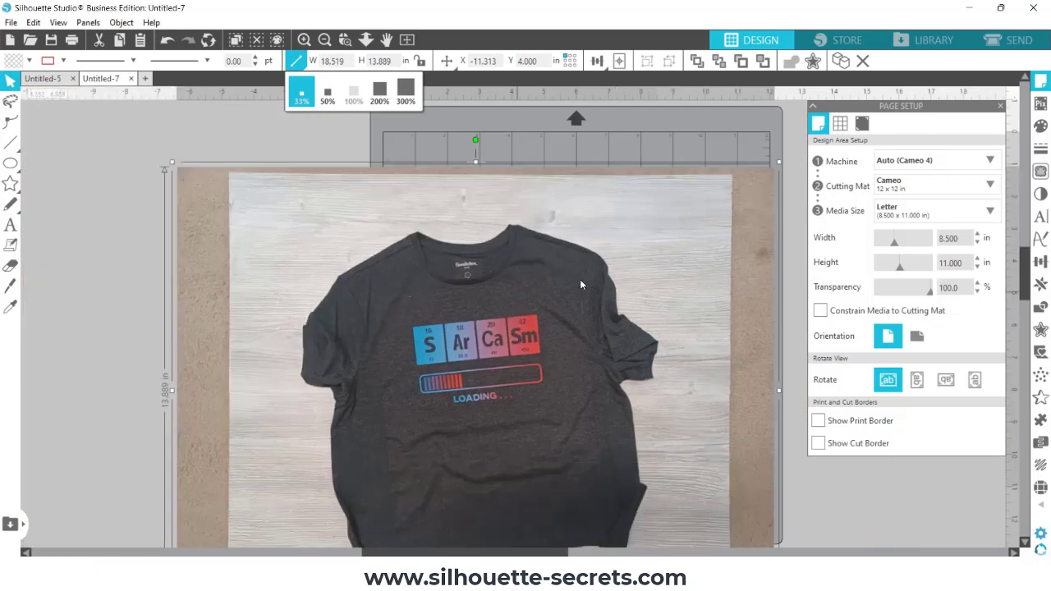
{"action": "left_click_drag", "start_coordinate": [551, 235], "coordinate": [623, 167]}
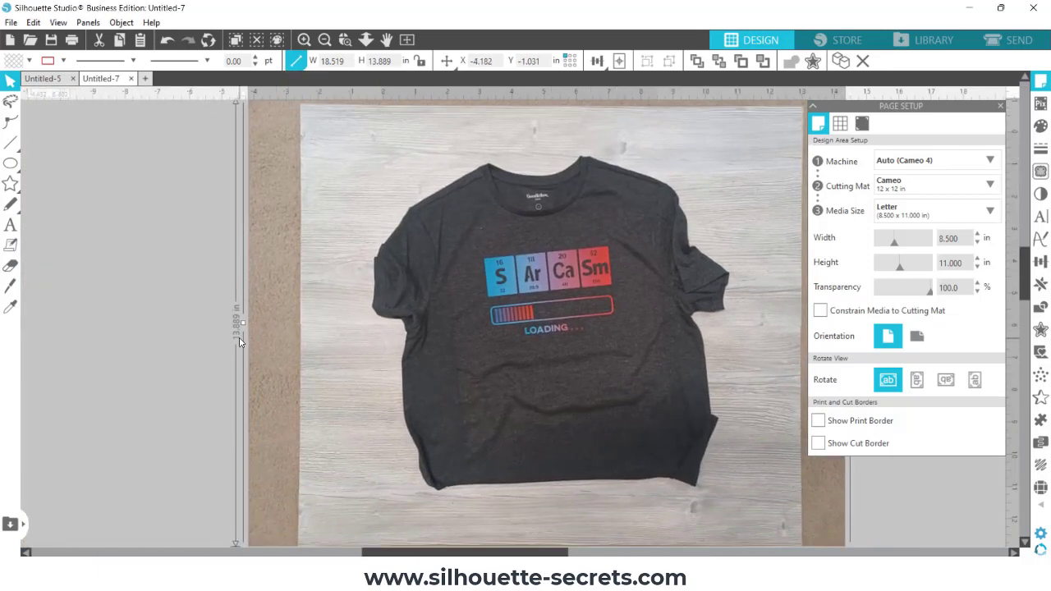
{"action": "left_click", "coordinate": [325, 40]}
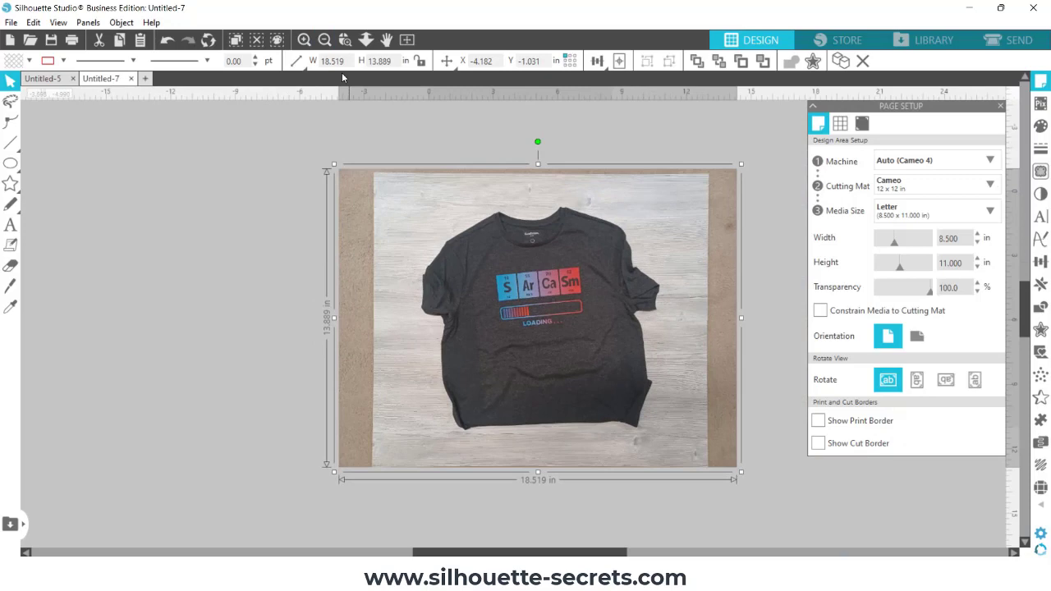
Step: Lock the aspect ratio and set the photo height to 20 in (26.667 in wide)
{"action": "left_click", "coordinate": [419, 64]}
{"action": "left_click_drag", "start_coordinate": [396, 63], "coordinate": [351, 64]}
{"action": "type", "text": "20"}
{"action": "key", "text": "Return"}
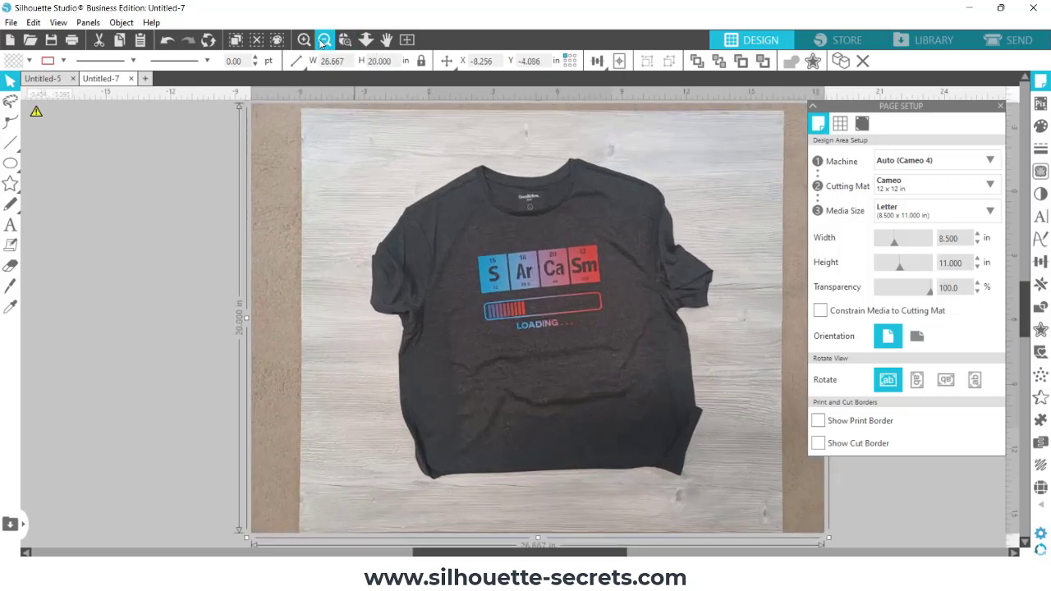
{"action": "left_click", "coordinate": [325, 39]}
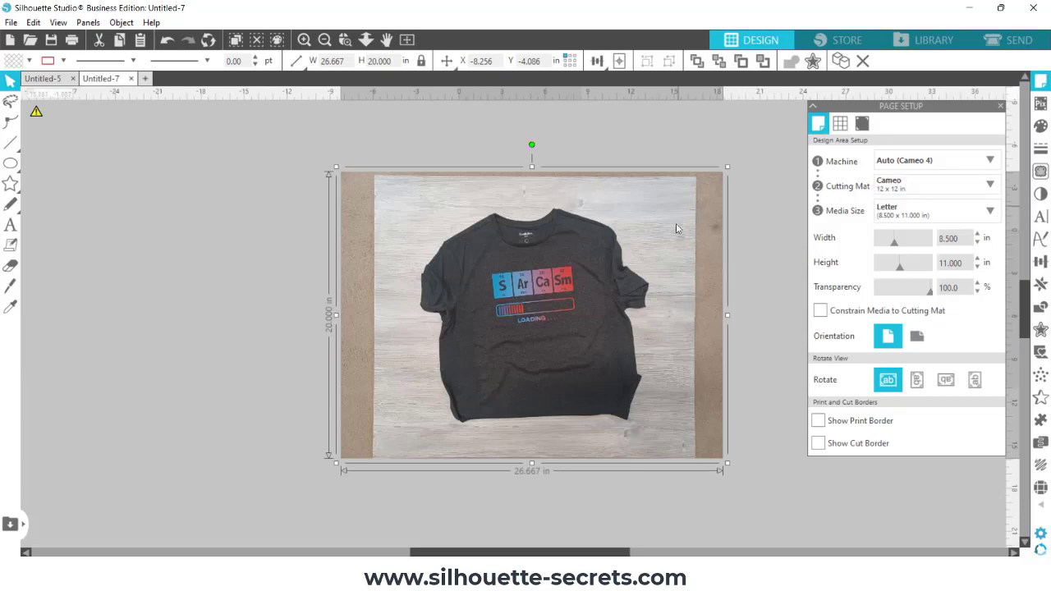
Step: Set the Cutting Mat to None and move the shirt photo back over the Letter page
{"action": "left_click_drag", "start_coordinate": [676, 226], "coordinate": [698, 343]}
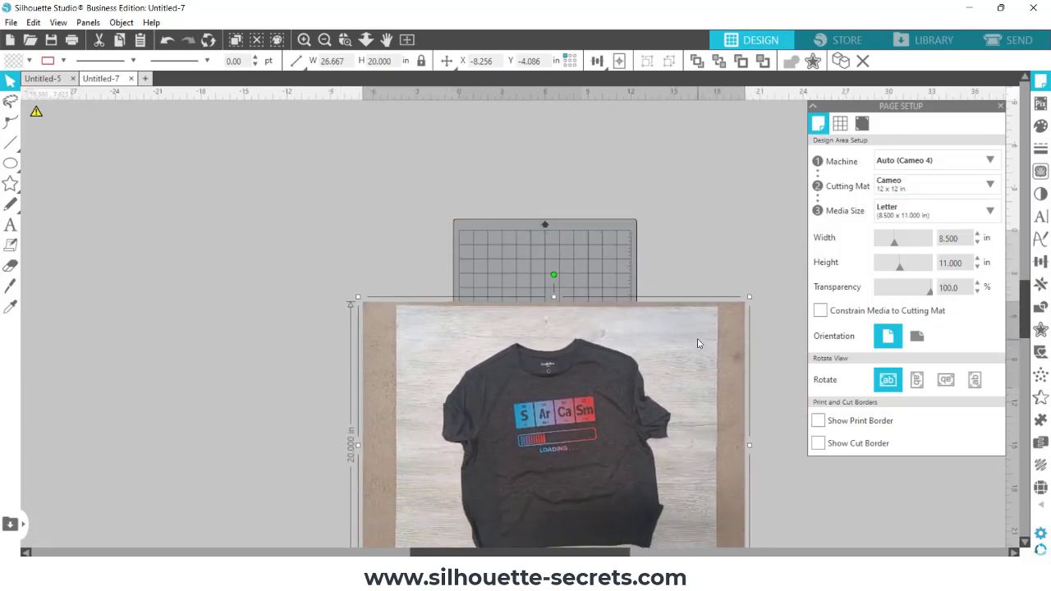
{"action": "left_click", "coordinate": [899, 185]}
{"action": "left_click", "coordinate": [898, 223]}
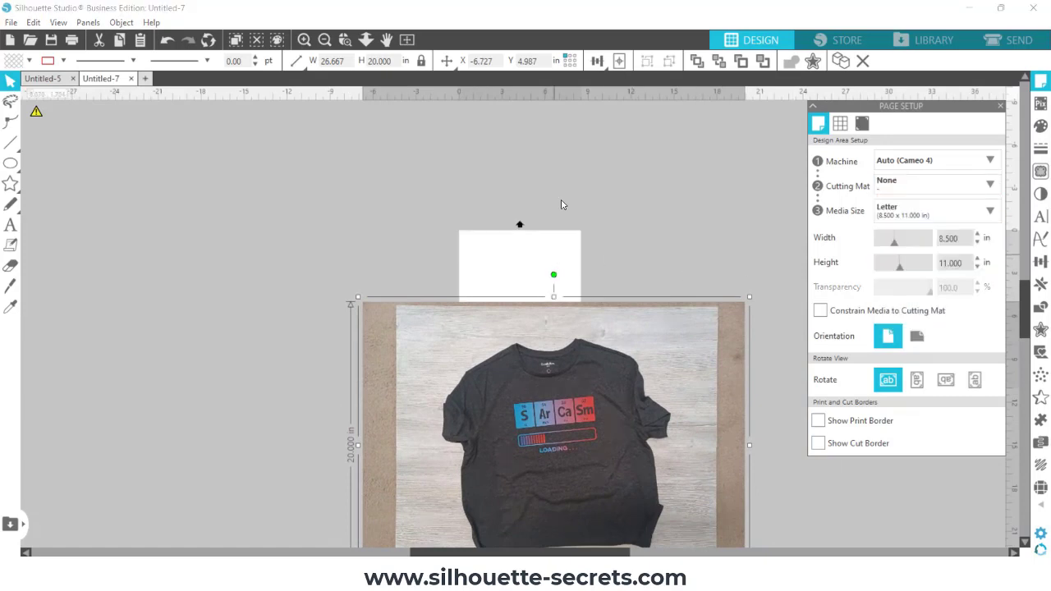
{"action": "left_click_drag", "start_coordinate": [498, 369], "coordinate": [505, 237]}
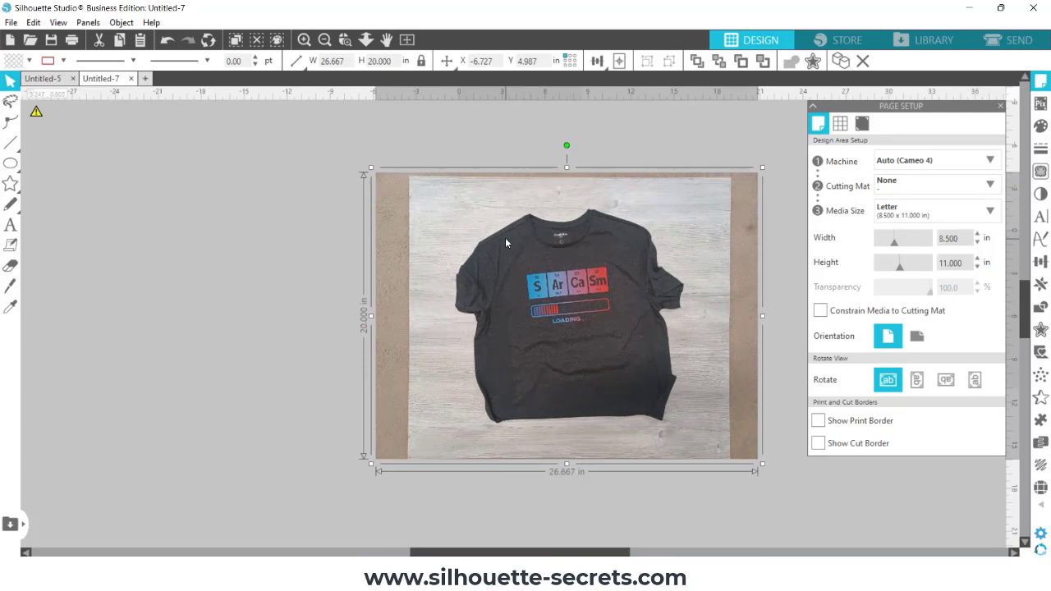
Step: Drag the shirt photo right until its X position reads about 0
{"action": "left_click_drag", "start_coordinate": [580, 553], "coordinate": [633, 555]}
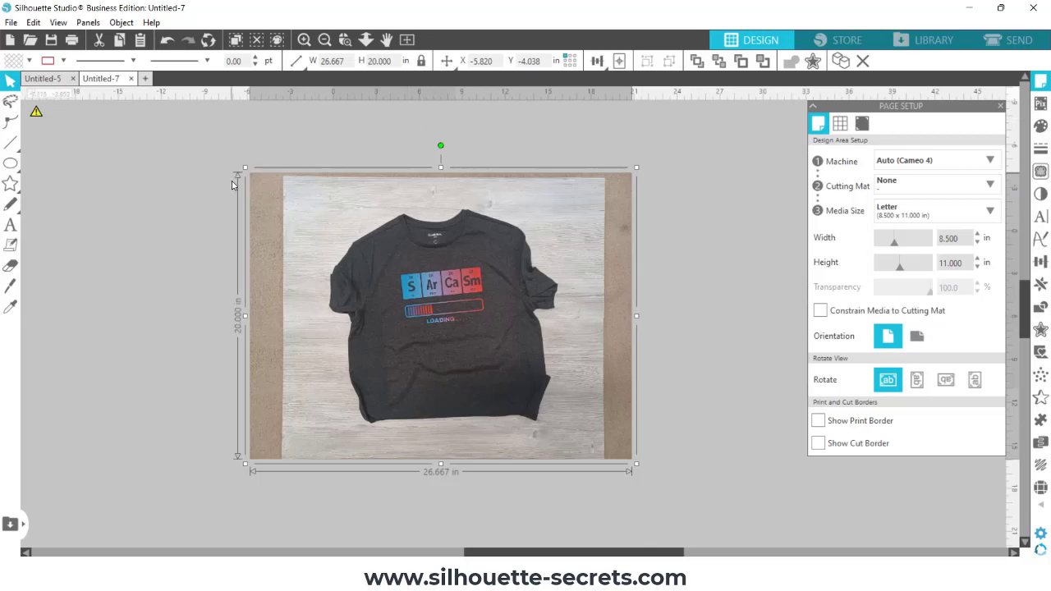
{"action": "left_click_drag", "start_coordinate": [261, 197], "coordinate": [341, 192]}
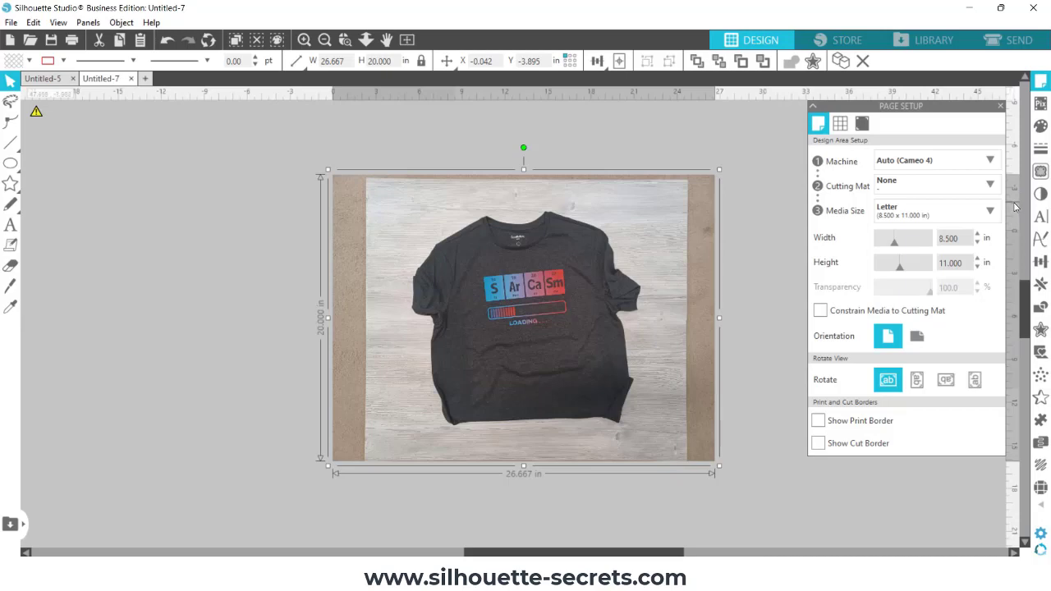
Step: Drag a vertical guide to the photo's left edge, align the photo against it, and deselect
{"action": "left_click_drag", "start_coordinate": [1015, 207], "coordinate": [333, 259]}
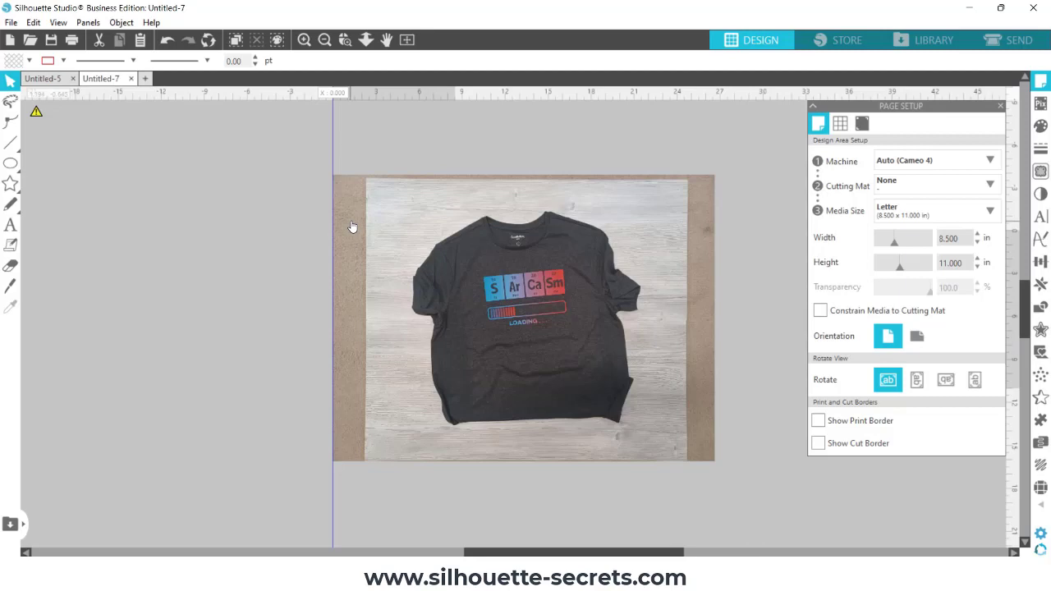
{"action": "mouse_move", "coordinate": [353, 223]}
{"action": "left_mouse_down"}
{"action": "mouse_move", "coordinate": [435, 219]}
{"action": "mouse_move", "coordinate": [353, 217]}
{"action": "left_mouse_up"}
{"action": "key", "text": "Escape"}
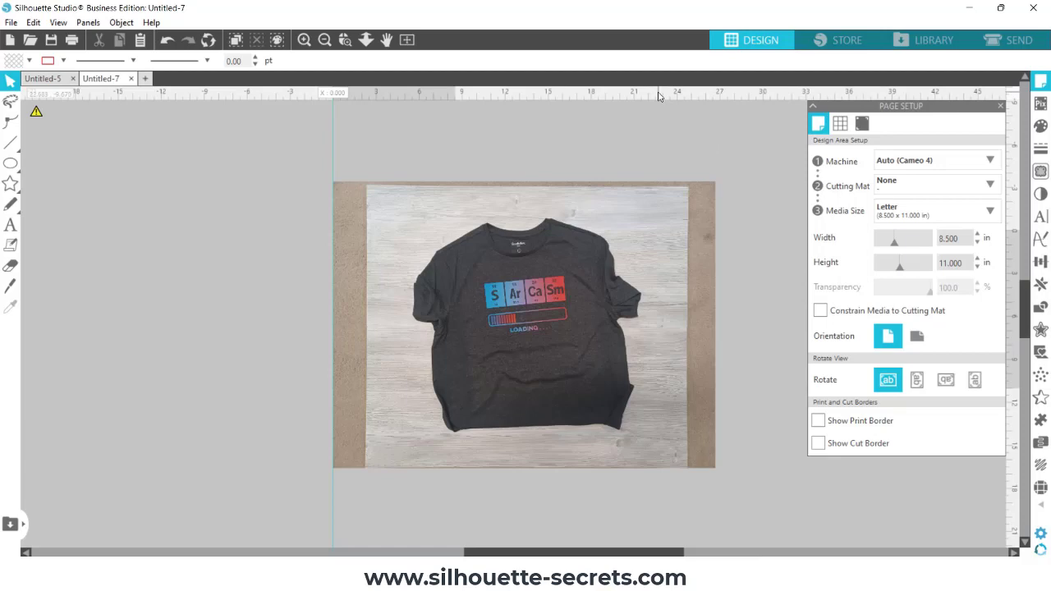
Step: Place a horizontal guide at Y 0, close Page Setup, and snap the photo's top edge to it
{"action": "left_click_drag", "start_coordinate": [658, 96], "coordinate": [663, 230]}
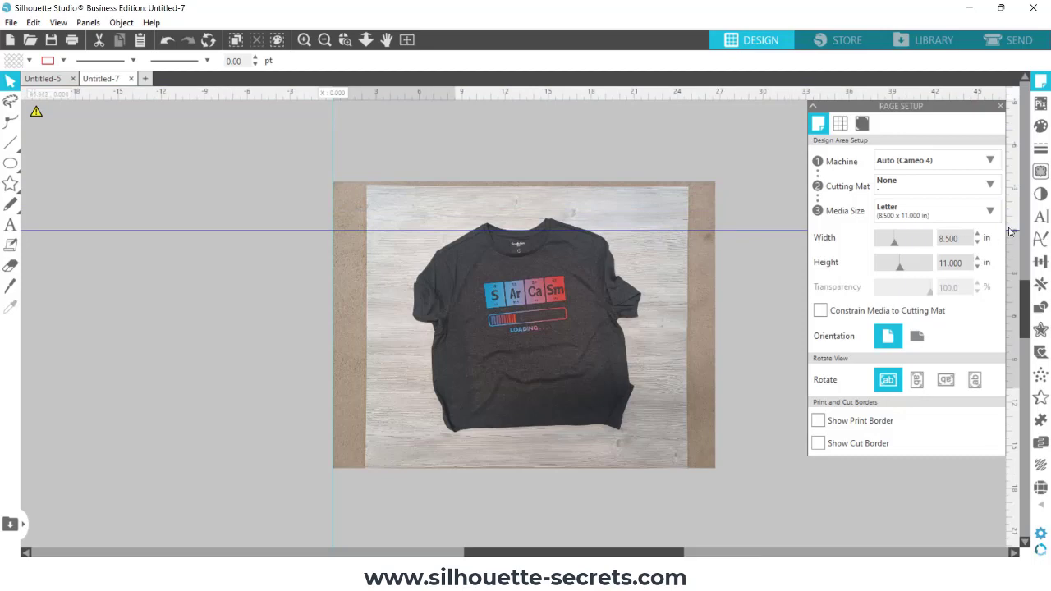
{"action": "left_click", "coordinate": [999, 105]}
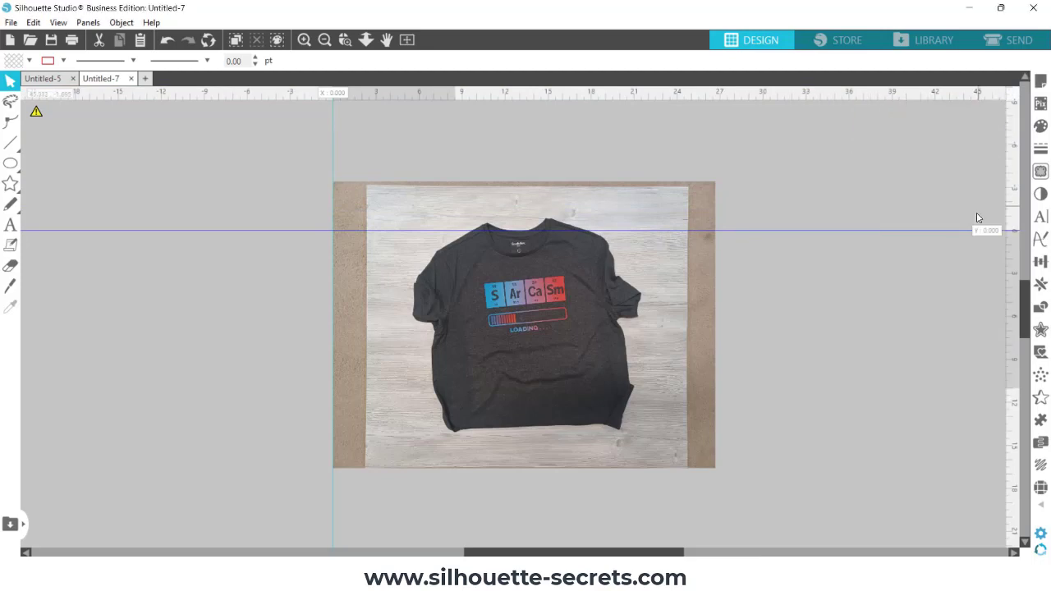
{"action": "left_click", "coordinate": [986, 230]}
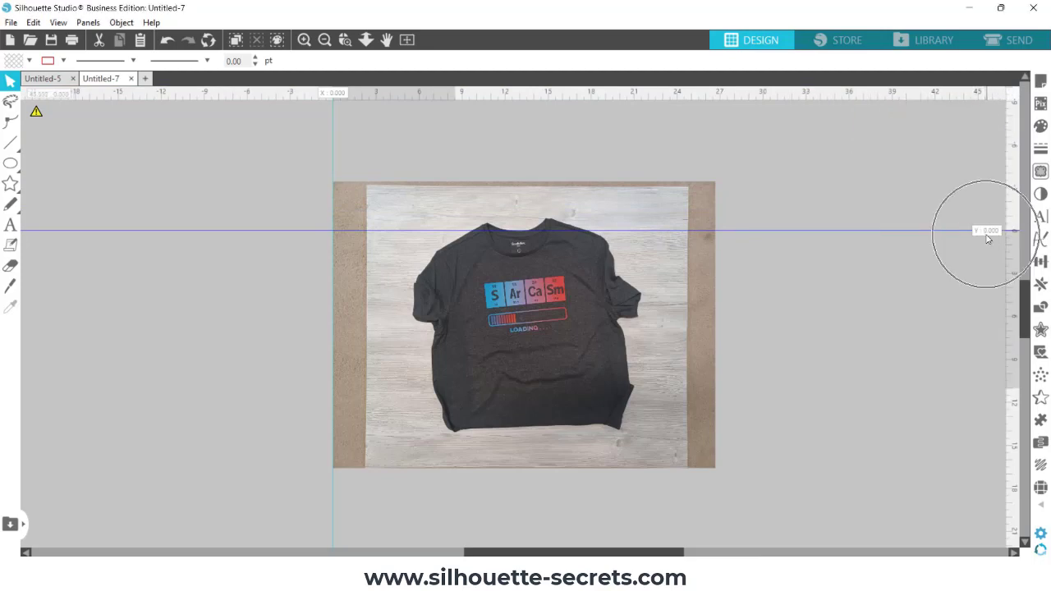
{"action": "left_click_drag", "start_coordinate": [436, 256], "coordinate": [436, 307]}
{"action": "left_click", "coordinate": [569, 229]}
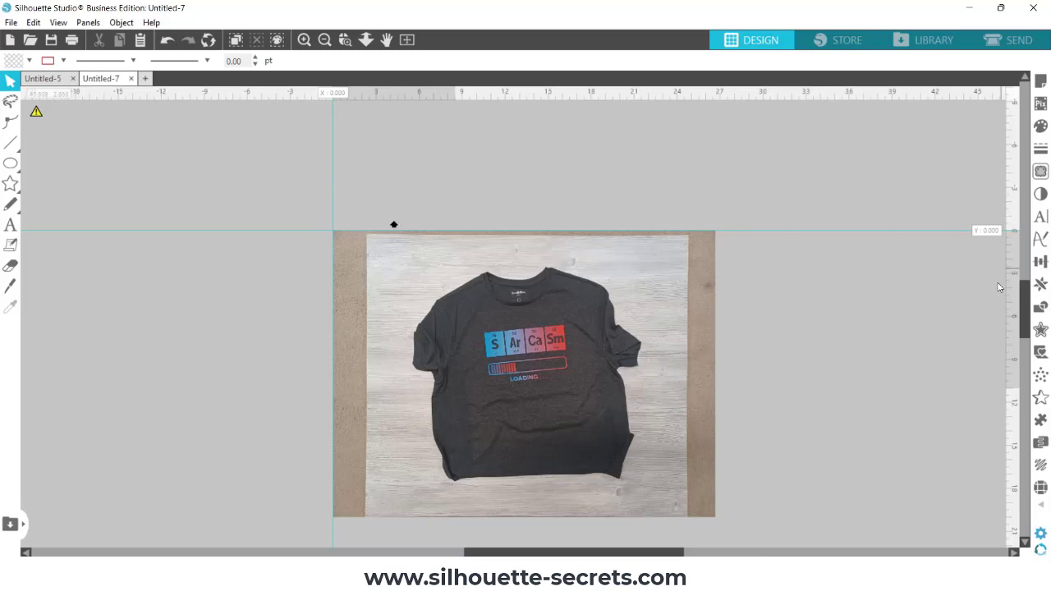
{"action": "left_click_drag", "start_coordinate": [1023, 294], "coordinate": [1023, 313]}
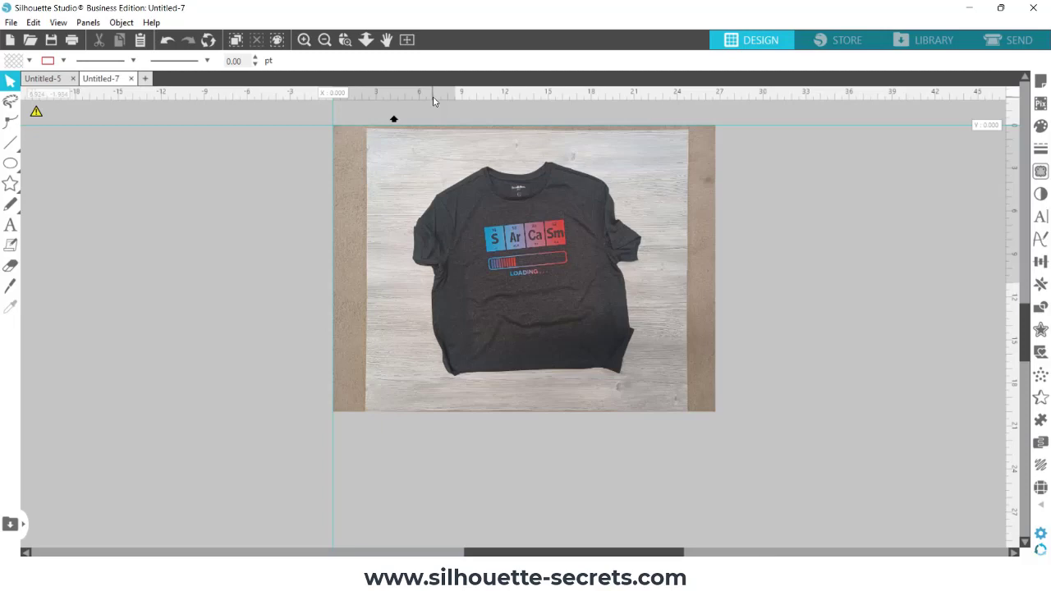
Step: Select the shirt photo and switch to the Knife tool and back to Select
{"action": "left_click", "coordinate": [365, 213]}
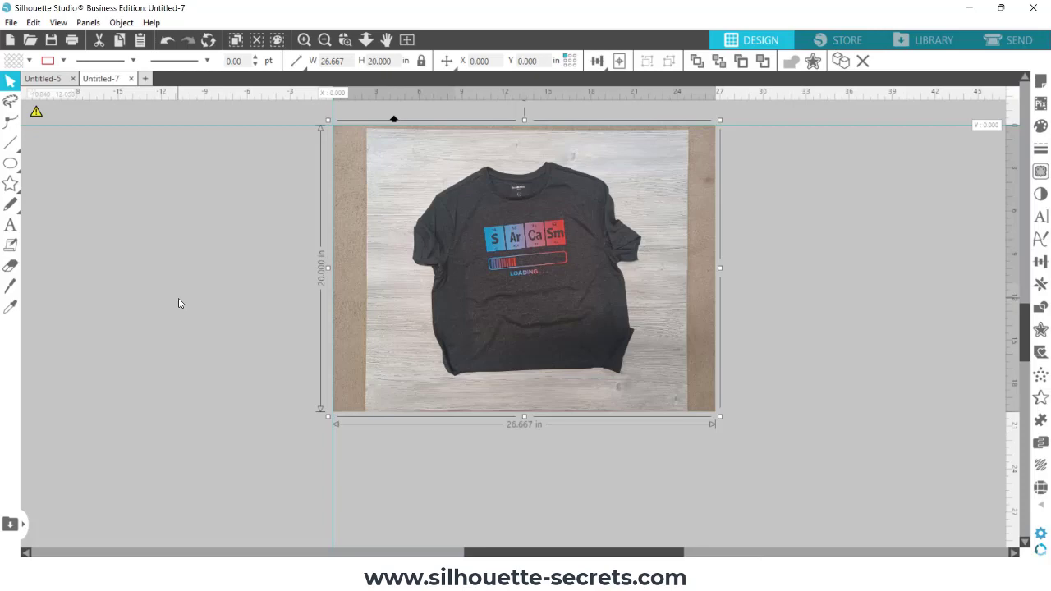
{"action": "left_click", "coordinate": [10, 286]}
{"action": "left_click", "coordinate": [10, 288]}
Step: Check the 4.4.552ssbe release under Help > About Silhouette Studio, then close it
{"action": "left_click", "coordinate": [152, 23]}
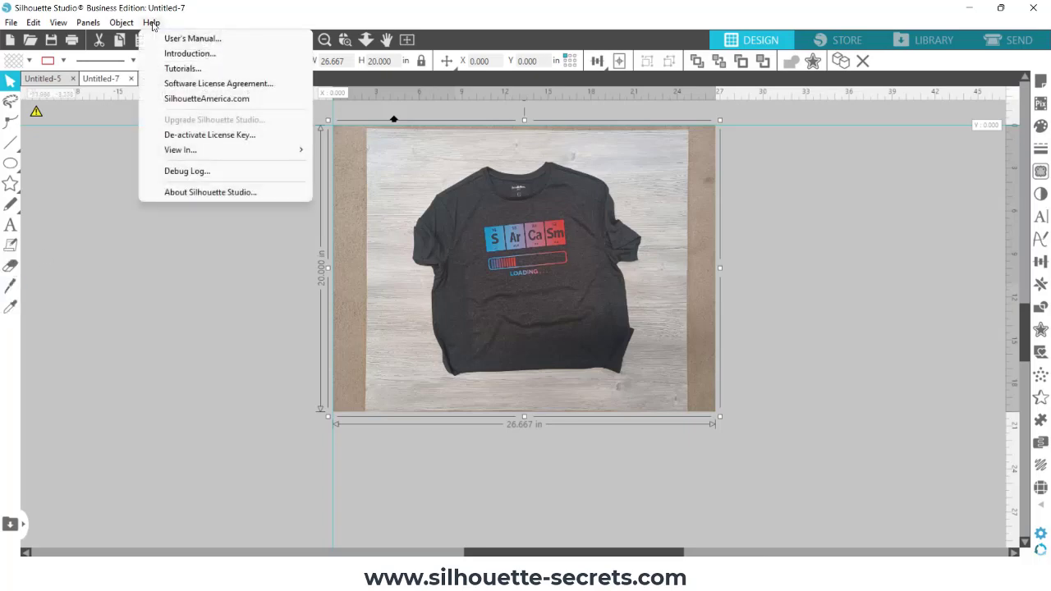
{"action": "left_click", "coordinate": [211, 196]}
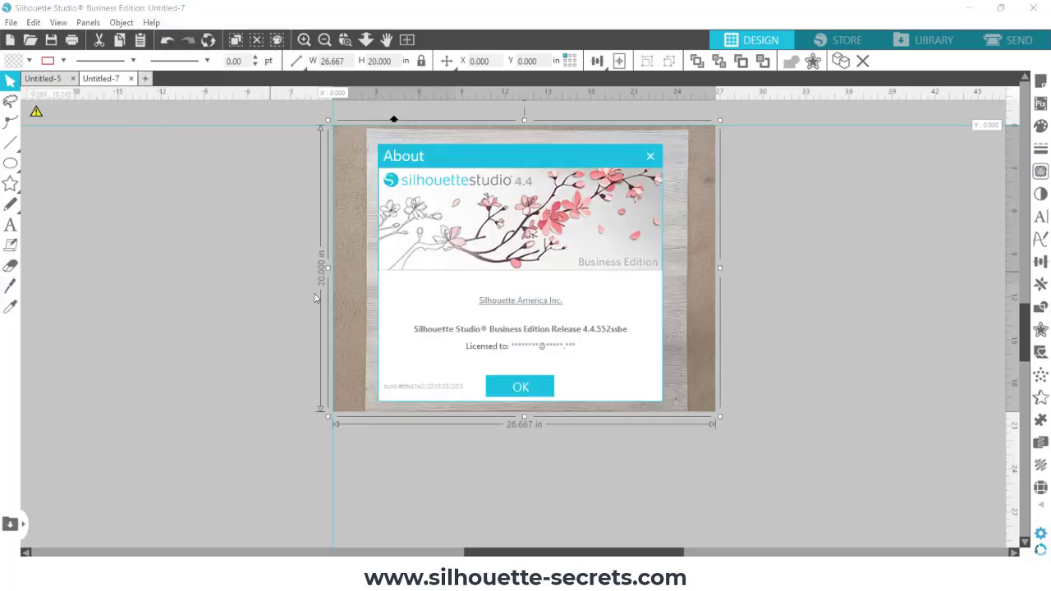
{"action": "left_click", "coordinate": [610, 336]}
{"action": "left_click", "coordinate": [536, 388]}
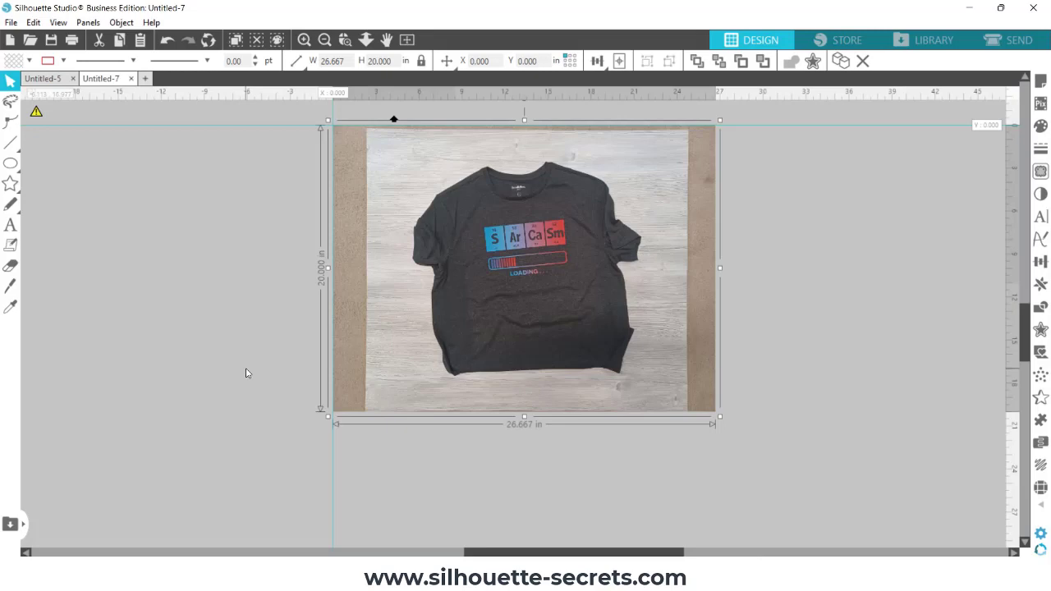
Step: Choose the Knife tool and set cuts to wait until applied manually
{"action": "left_click", "coordinate": [10, 287]}
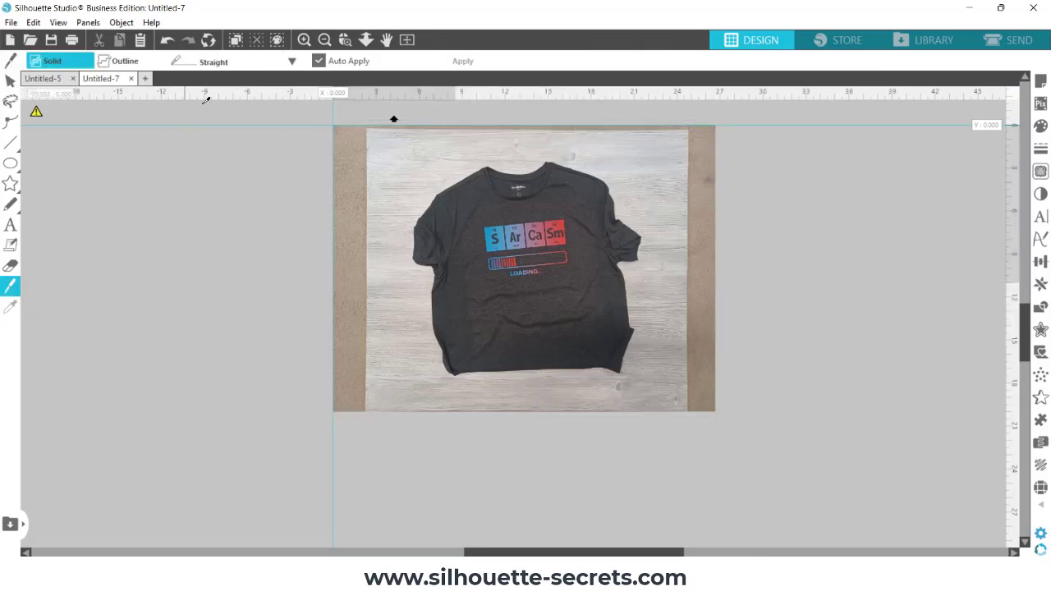
{"action": "left_click", "coordinate": [318, 62]}
{"action": "left_click", "coordinate": [319, 62]}
Step: Draw a horizontal knife line across the shirt just below the loading bar
{"action": "left_click", "coordinate": [1000, 266]}
{"action": "scroll", "coordinate": [525, 328], "scroll_direction": "left", "scroll_amount": 5}
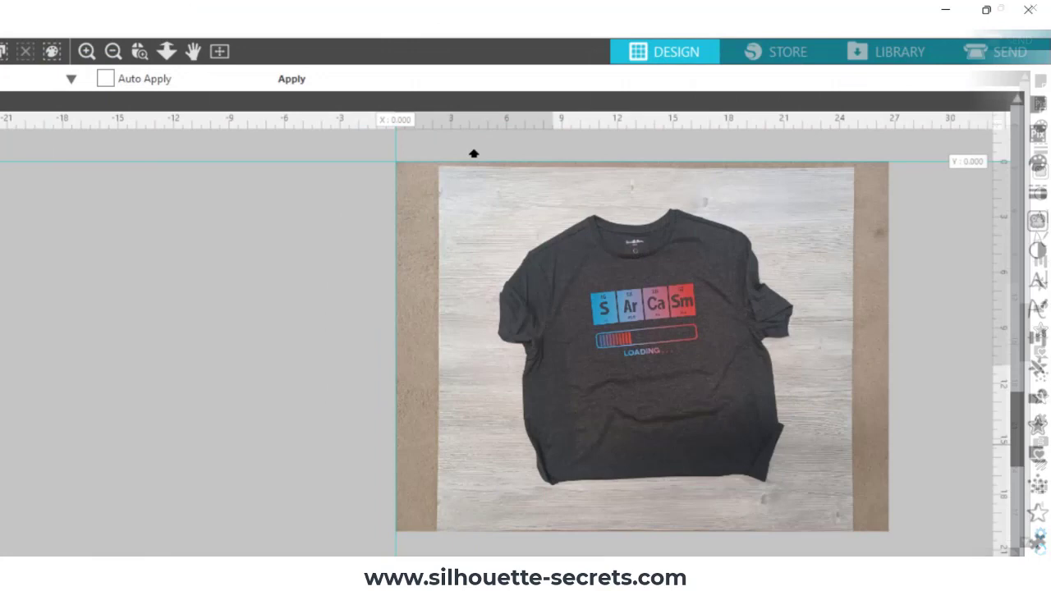
{"action": "left_click", "coordinate": [965, 341]}
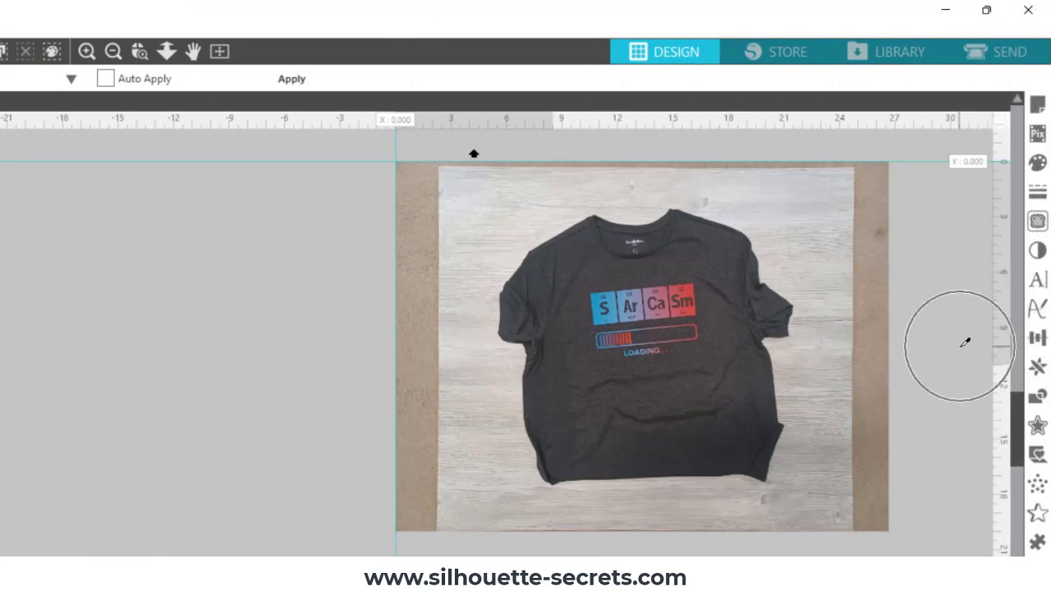
{"action": "left_click", "coordinate": [965, 342]}
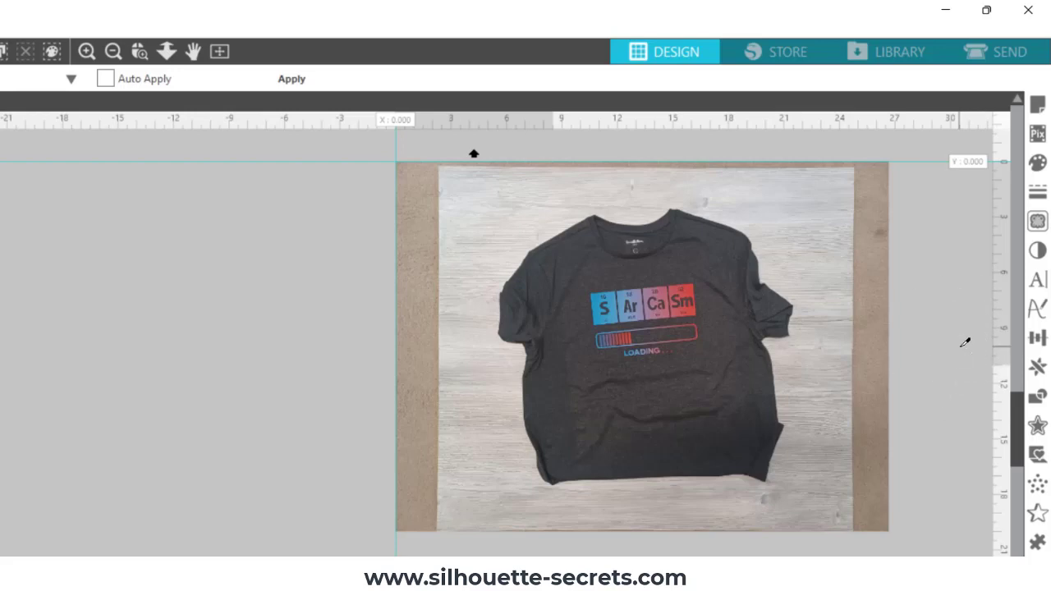
{"action": "left_click_drag", "start_coordinate": [964, 341], "coordinate": [292, 337]}
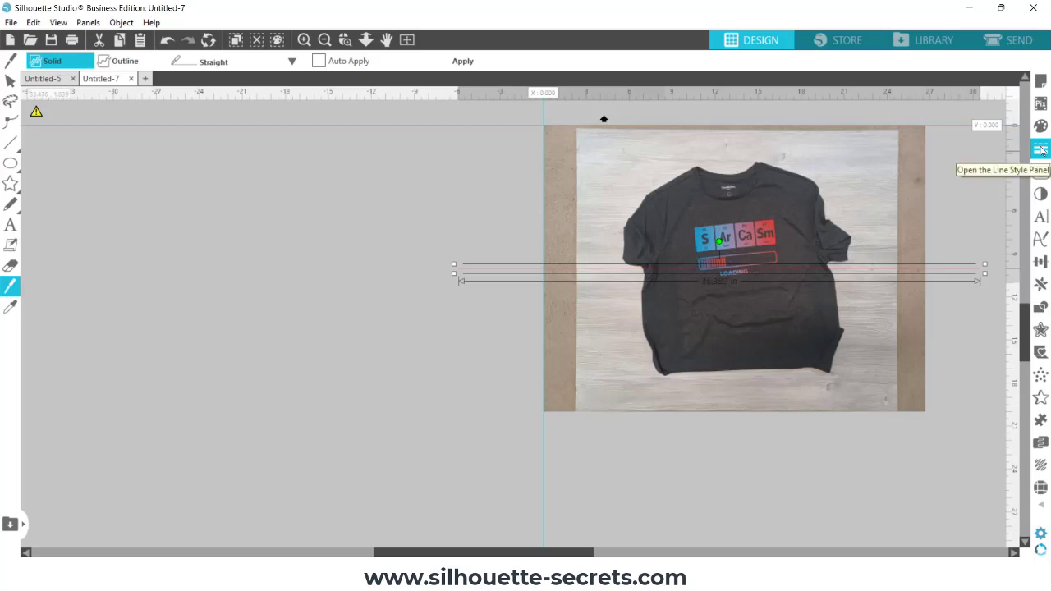
Step: Set the knife cut's line thickness to 0 in the Line Style panel
{"action": "left_click", "coordinate": [1041, 149]}
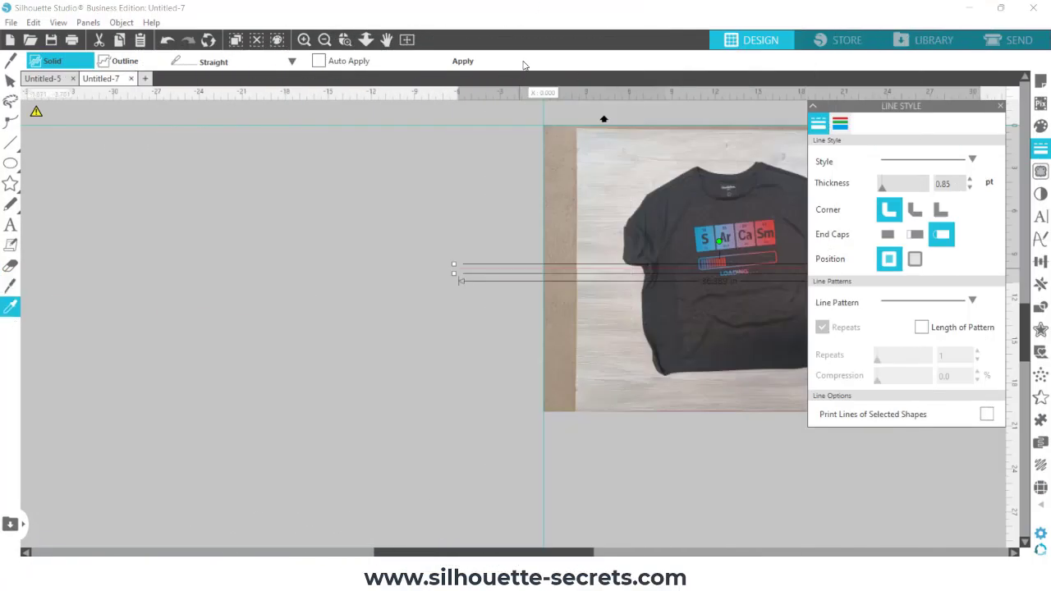
{"action": "left_click", "coordinate": [523, 63]}
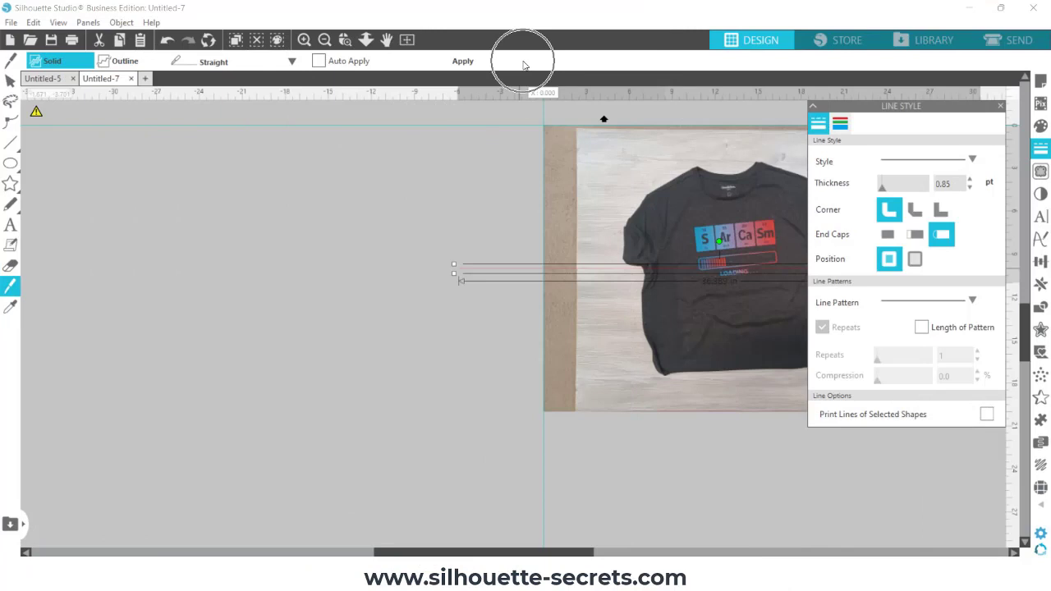
{"action": "left_click", "coordinate": [523, 64]}
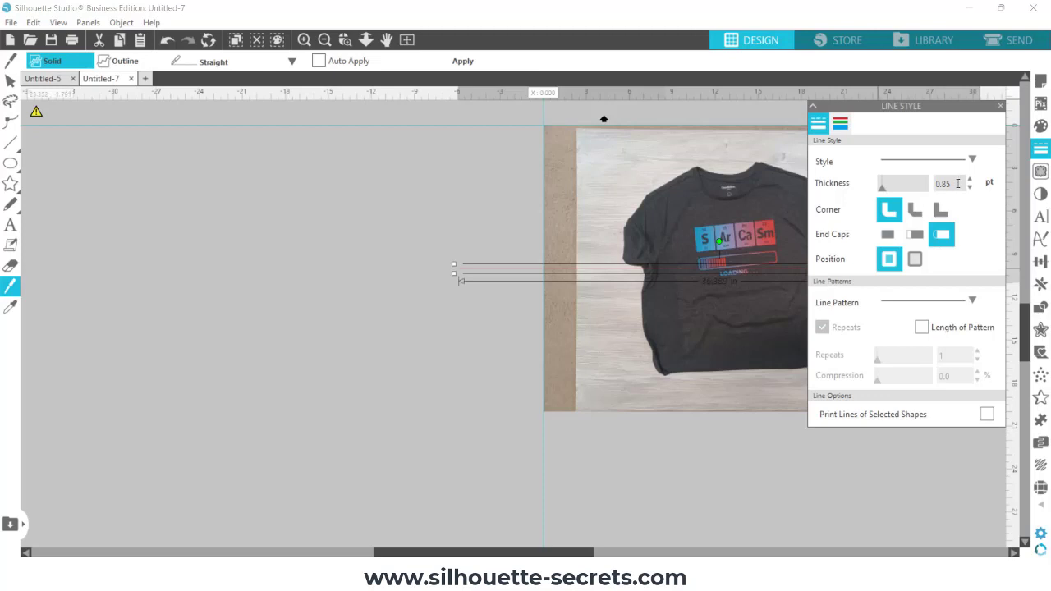
{"action": "left_click_drag", "start_coordinate": [953, 184], "coordinate": [911, 186]}
{"action": "type", "text": "0"}
{"action": "key", "text": "Return"}
Step: Apply the knife cut and drag the photo's top half upward away from the bottom
{"action": "left_click_drag", "start_coordinate": [579, 552], "coordinate": [655, 551]}
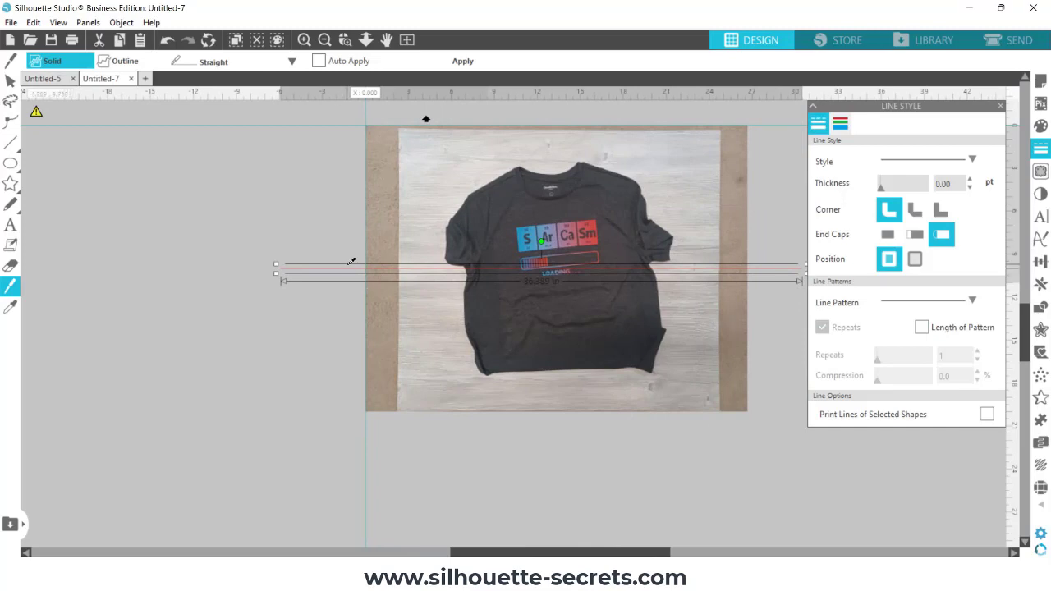
{"action": "left_click", "coordinate": [460, 63]}
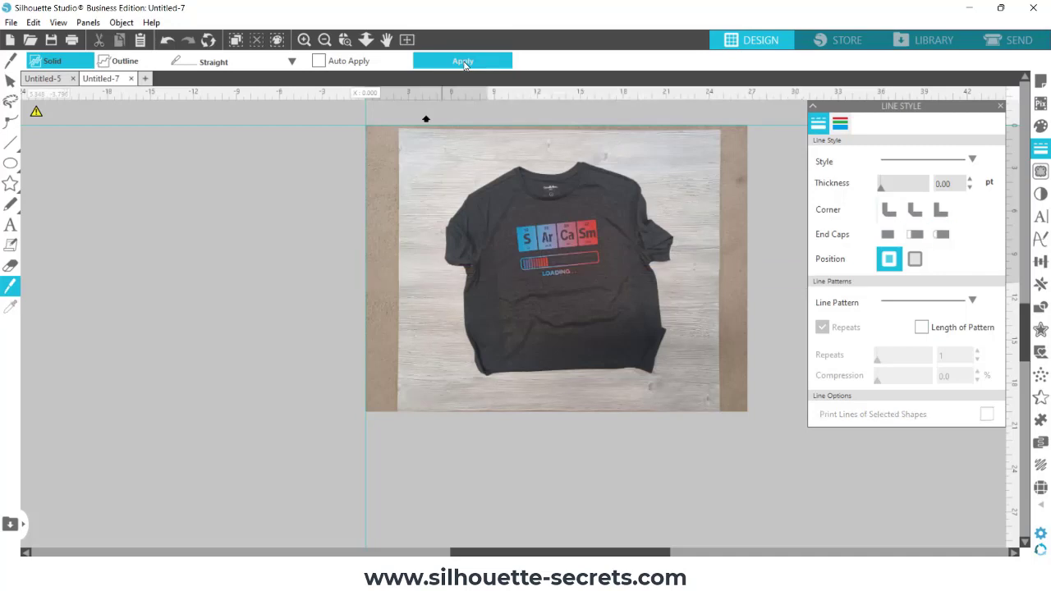
{"action": "left_click", "coordinate": [10, 80]}
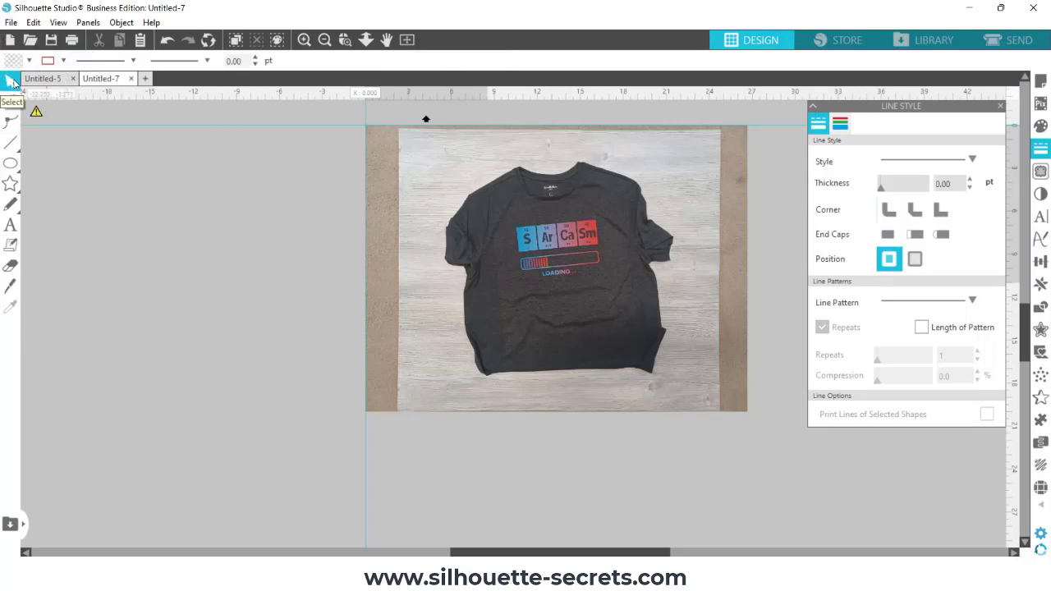
{"action": "left_click_drag", "start_coordinate": [450, 214], "coordinate": [468, 190]}
Step: Deselect the top half and undo its three moves so the shirt photo is whole again
{"action": "left_click", "coordinate": [301, 199]}
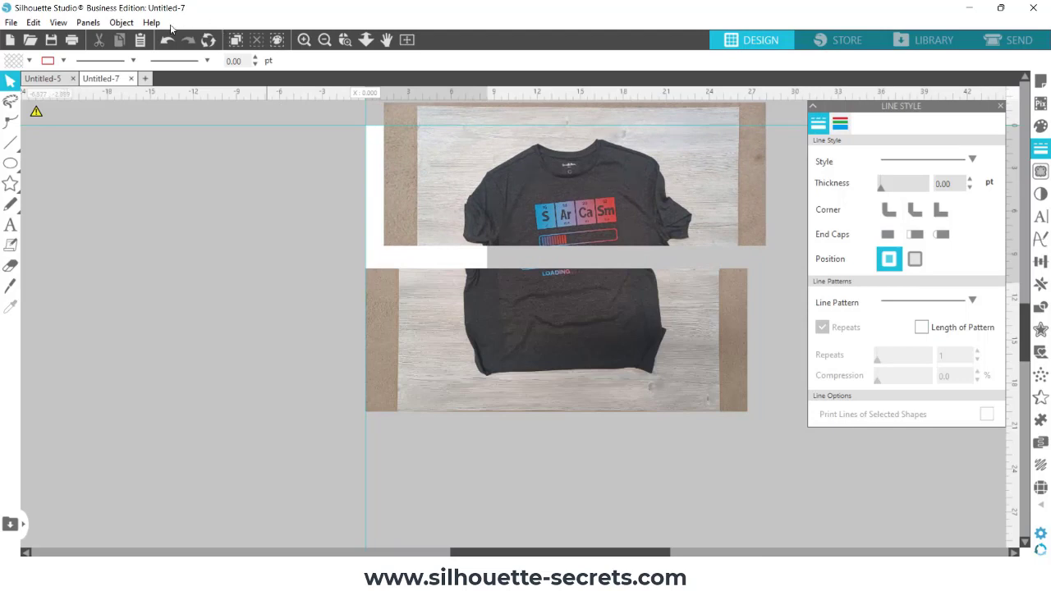
{"action": "left_click", "coordinate": [168, 42]}
{"action": "left_click", "coordinate": [168, 42]}
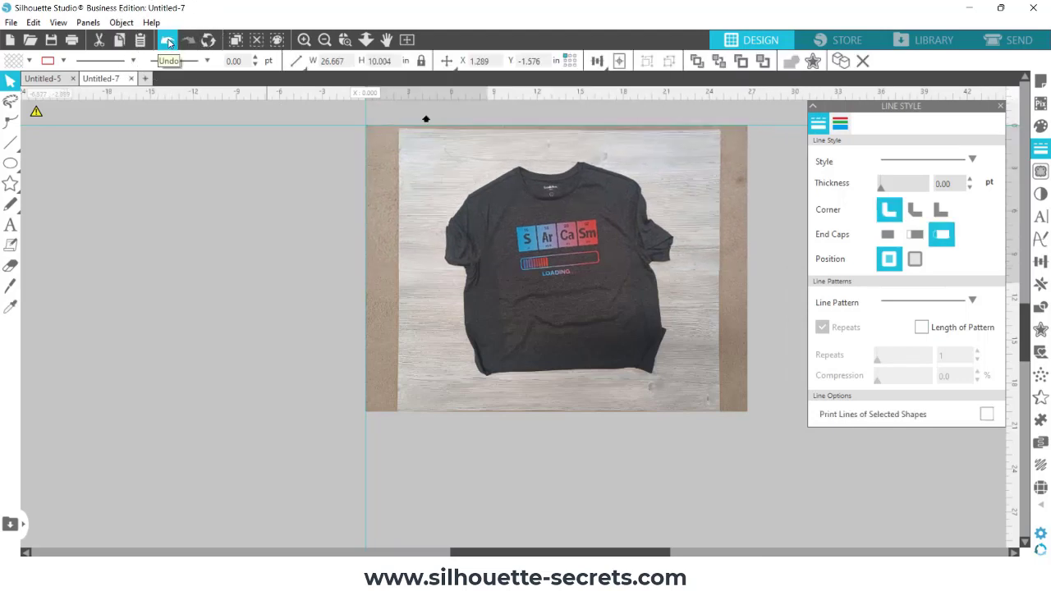
{"action": "left_click", "coordinate": [168, 41]}
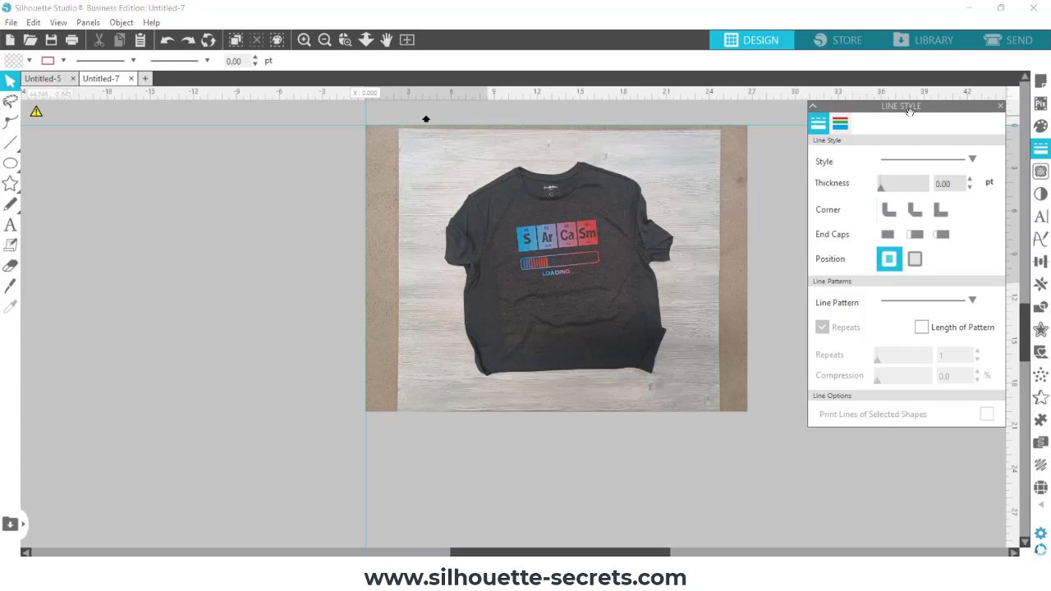
Step: Move the Line Style panel beside the canvas's left edge and select the Knife tool
{"action": "left_click_drag", "start_coordinate": [1001, 109], "coordinate": [290, 146]}
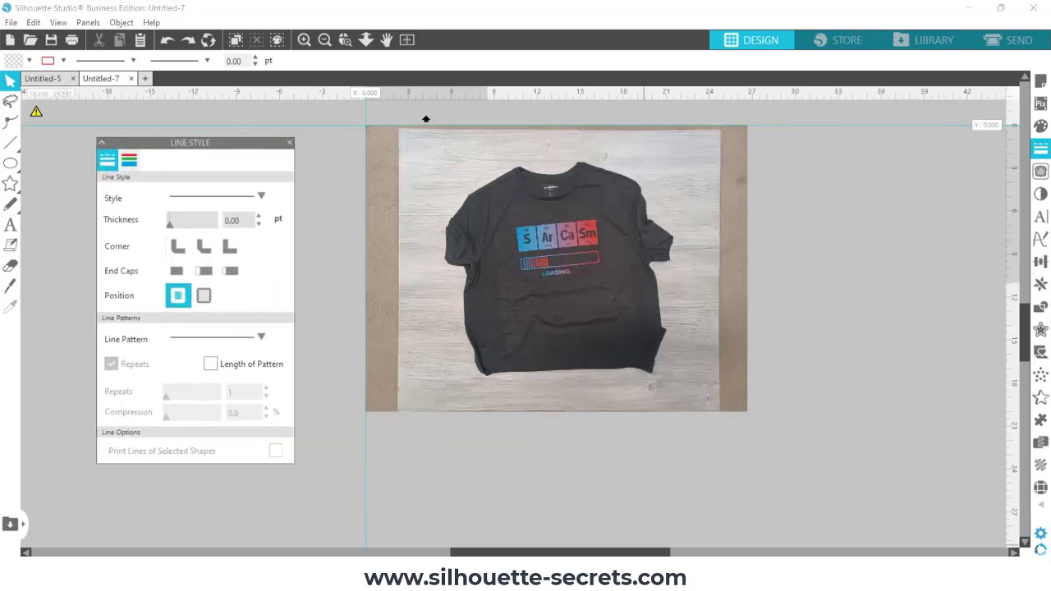
{"action": "left_click_drag", "start_coordinate": [635, 552], "coordinate": [552, 555]}
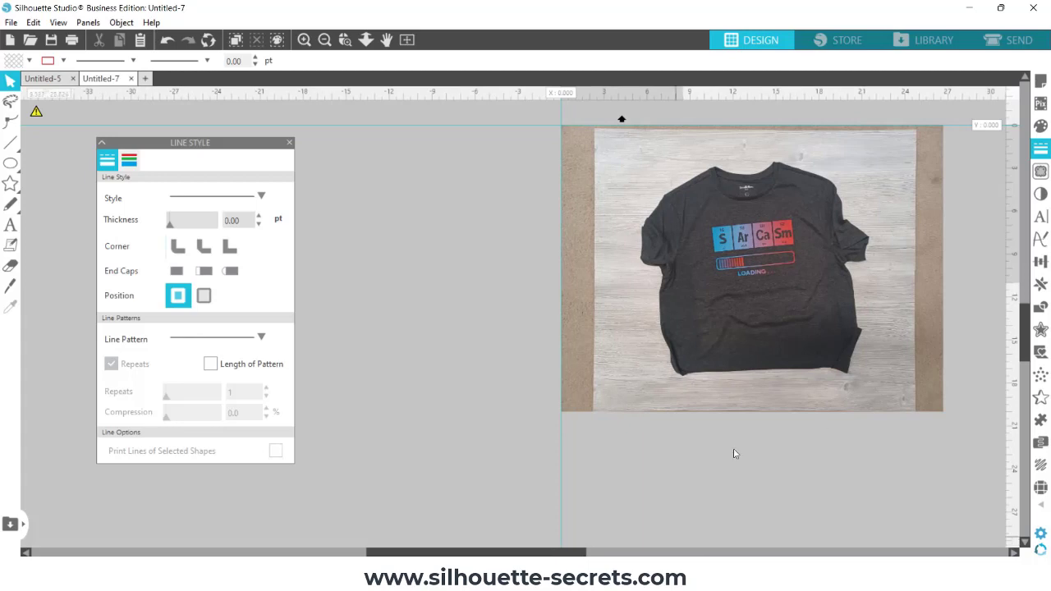
{"action": "left_click", "coordinate": [9, 285]}
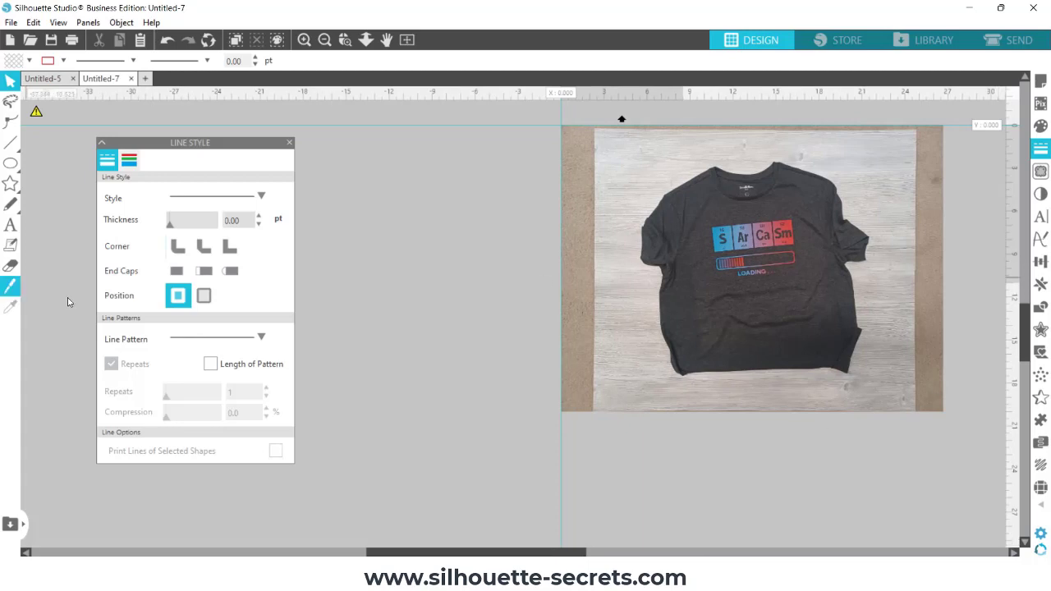
{"action": "left_click", "coordinate": [12, 284]}
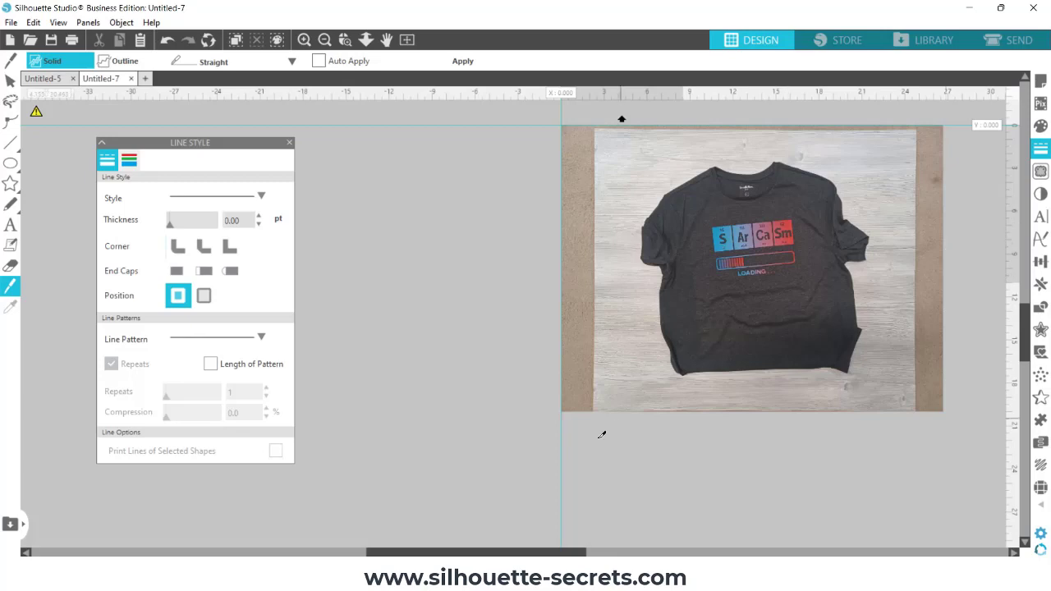
Step: Draw a vertical knife line left of the SArCaSm design, set thickness 0, and apply it
{"action": "left_click_drag", "start_coordinate": [519, 554], "coordinate": [585, 555]}
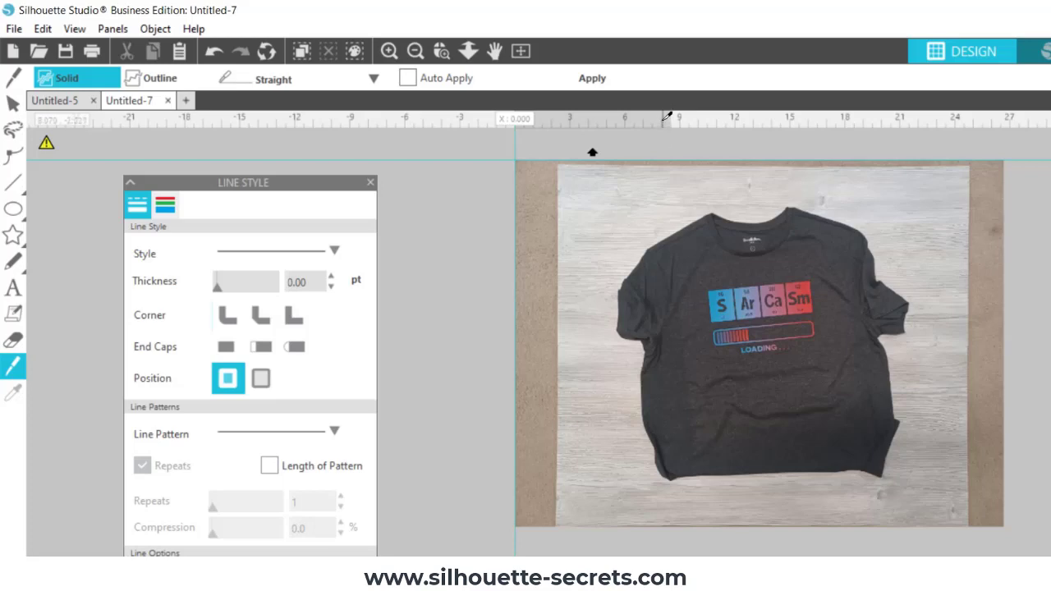
{"action": "left_click", "coordinate": [666, 142]}
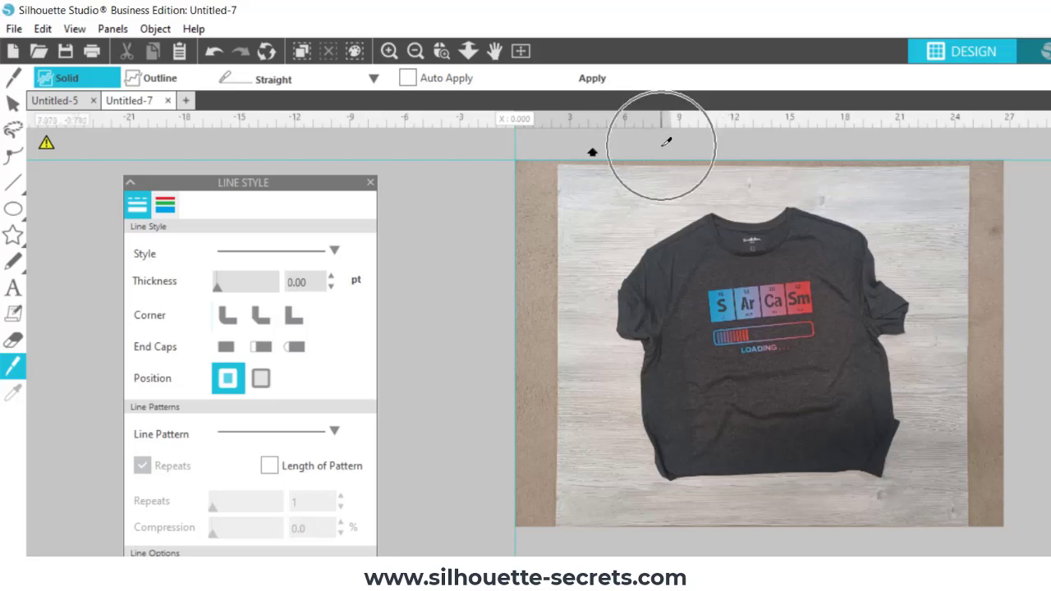
{"action": "left_click_drag", "start_coordinate": [666, 142], "coordinate": [680, 552]}
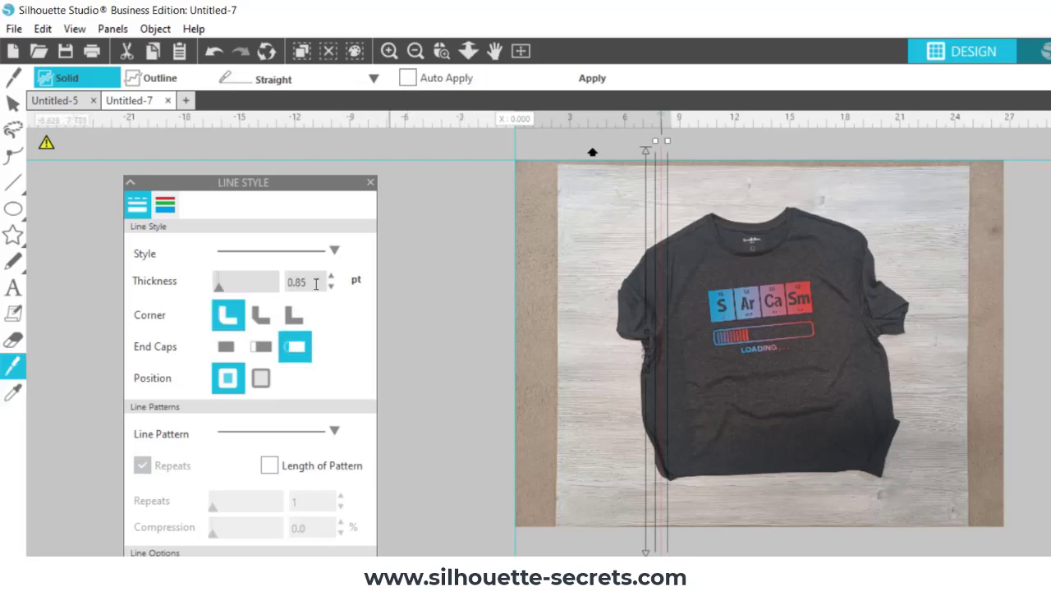
{"action": "left_click_drag", "start_coordinate": [314, 280], "coordinate": [262, 283]}
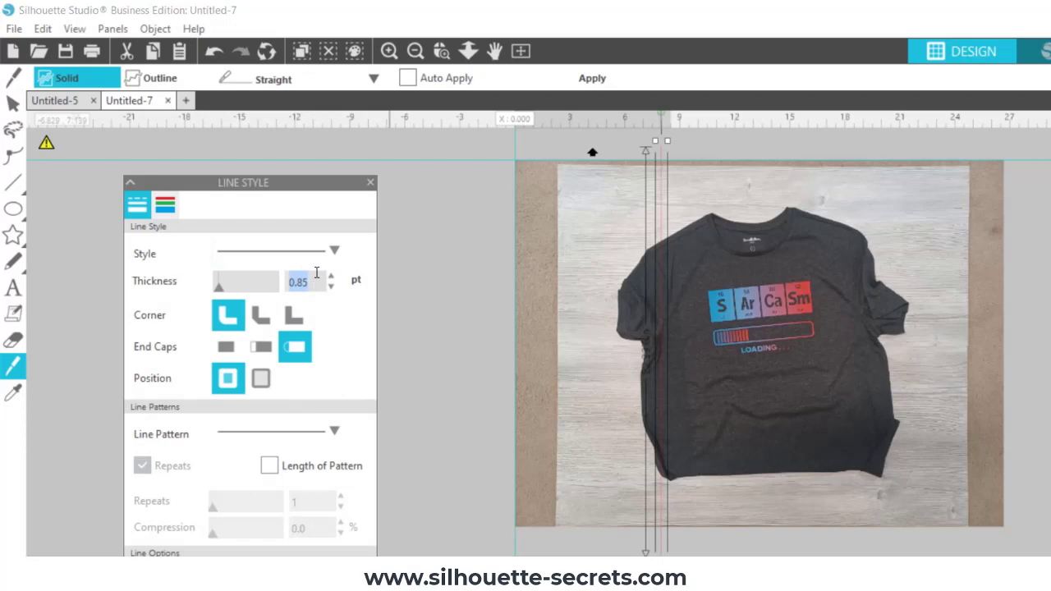
{"action": "type", "text": "0"}
{"action": "key", "text": "Return"}
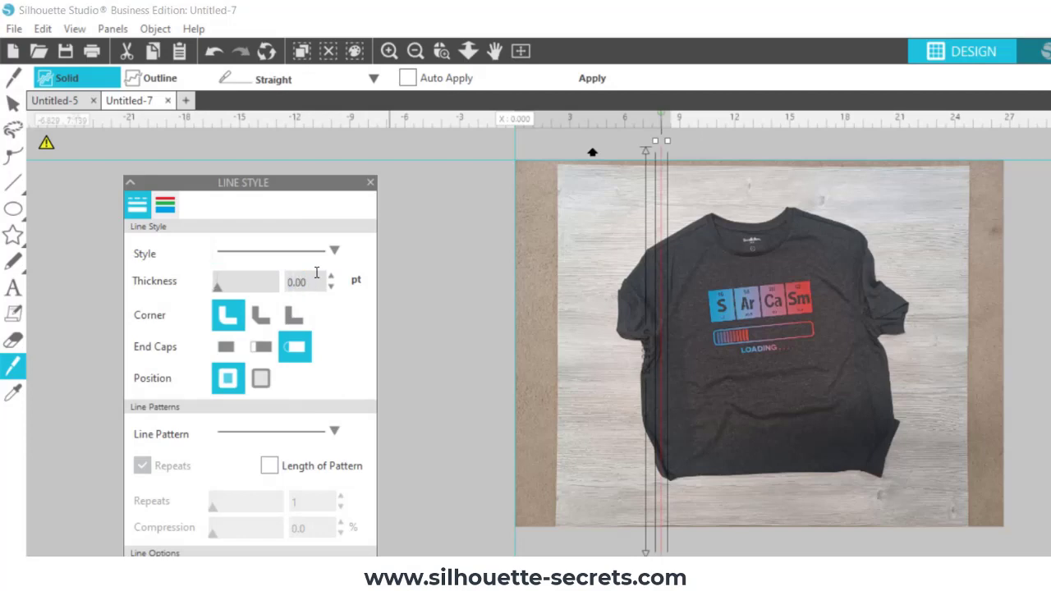
{"action": "left_click", "coordinate": [581, 82]}
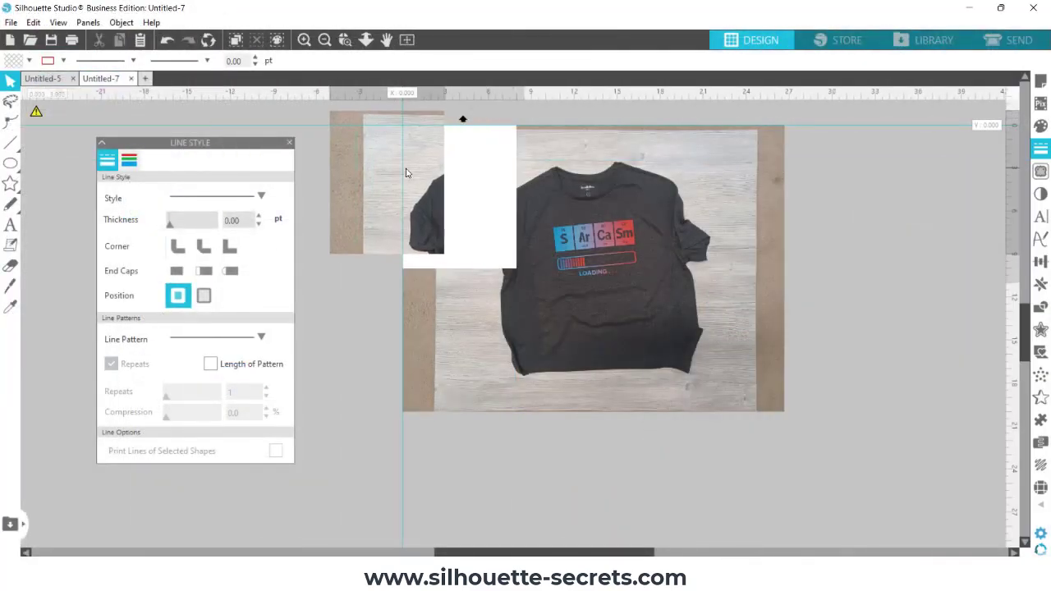
Step: Pull out the lower-left piece to check the cut, undo four times, and redo the knife line
{"action": "left_click_drag", "start_coordinate": [455, 317], "coordinate": [380, 336]}
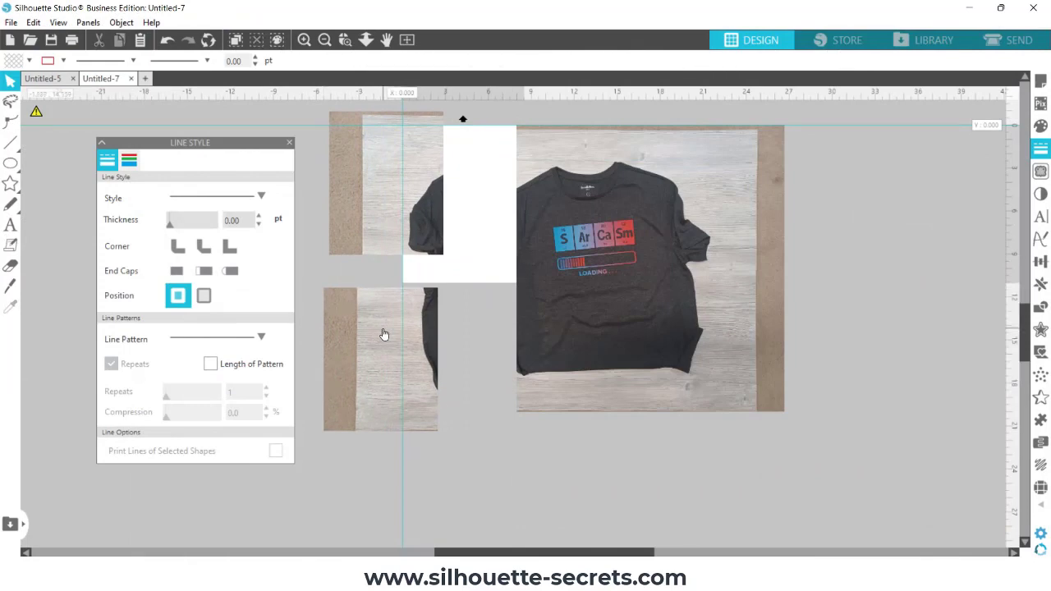
{"action": "left_click", "coordinate": [362, 170]}
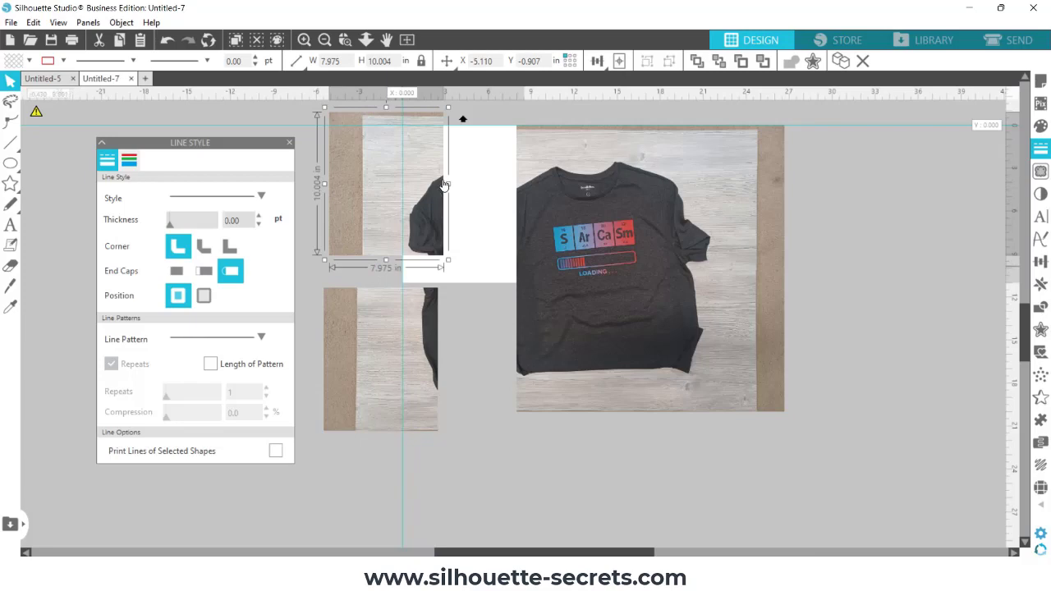
{"action": "left_click", "coordinate": [168, 42]}
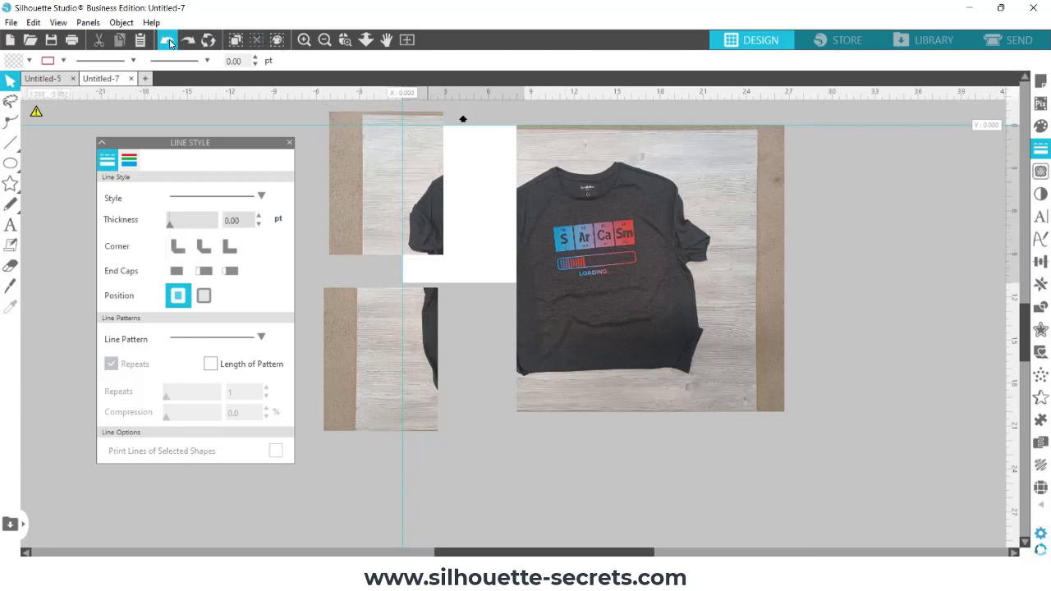
{"action": "left_click", "coordinate": [168, 41]}
{"action": "left_click", "coordinate": [168, 42]}
{"action": "left_click", "coordinate": [168, 42]}
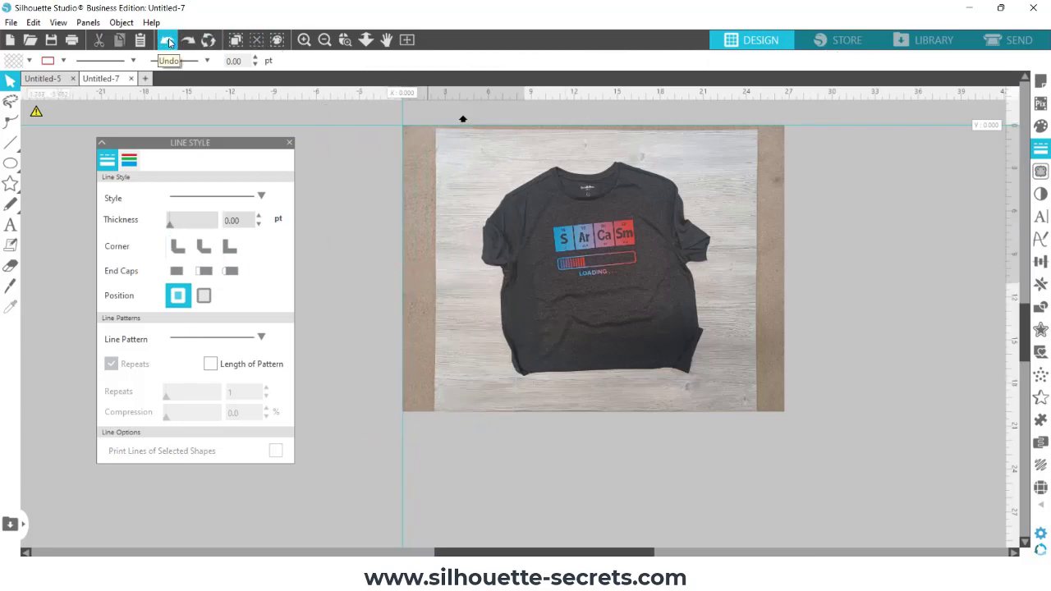
{"action": "left_click", "coordinate": [187, 39]}
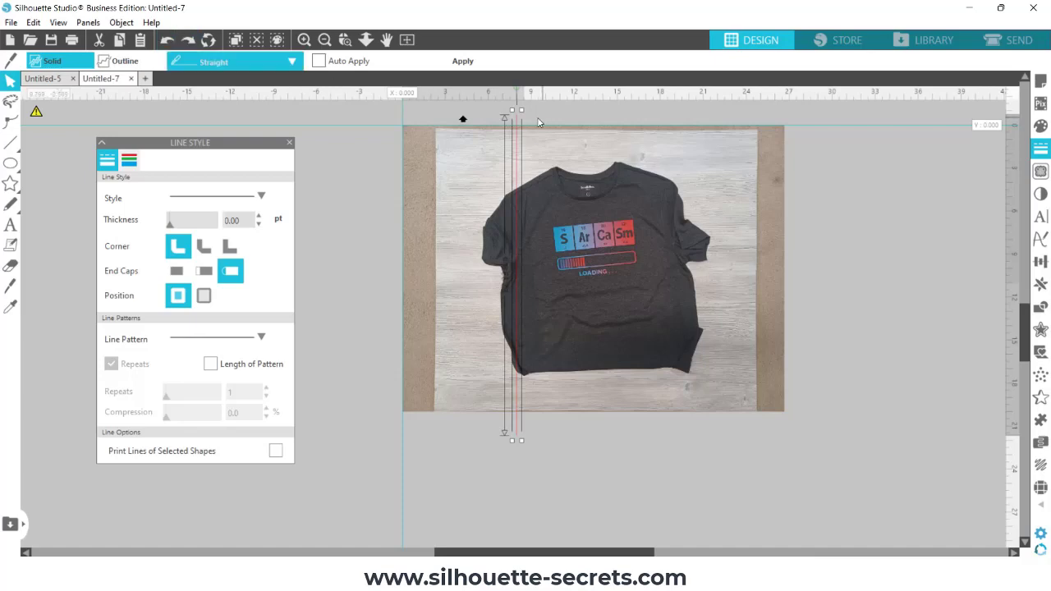
Step: Zoom in on the top end of the cut, then zoom out until the whole shirt photo shows
{"action": "left_click", "coordinate": [324, 40]}
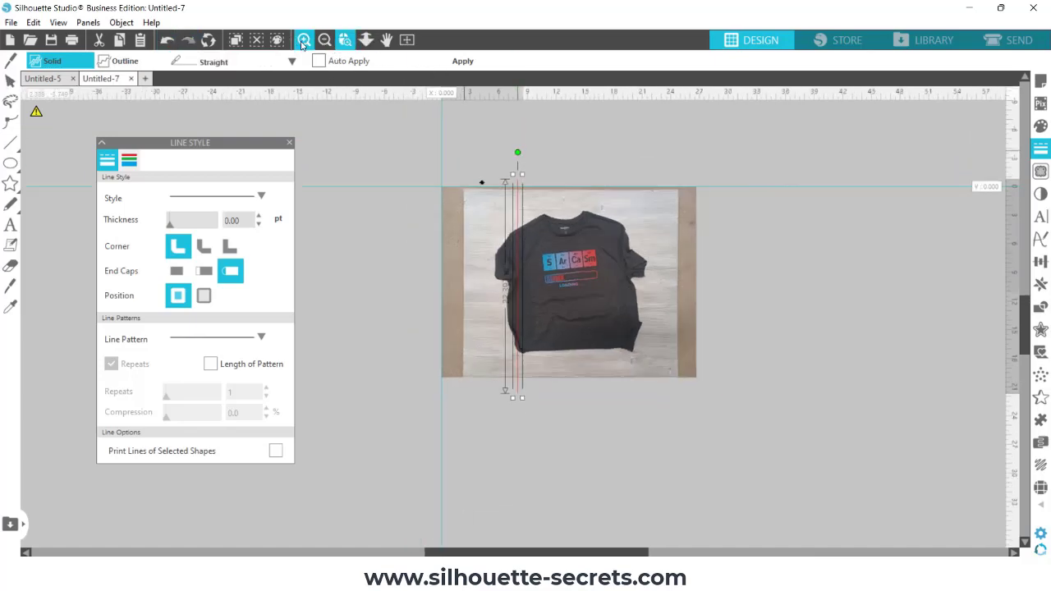
{"action": "left_click", "coordinate": [304, 40]}
{"action": "left_click", "coordinate": [435, 117]}
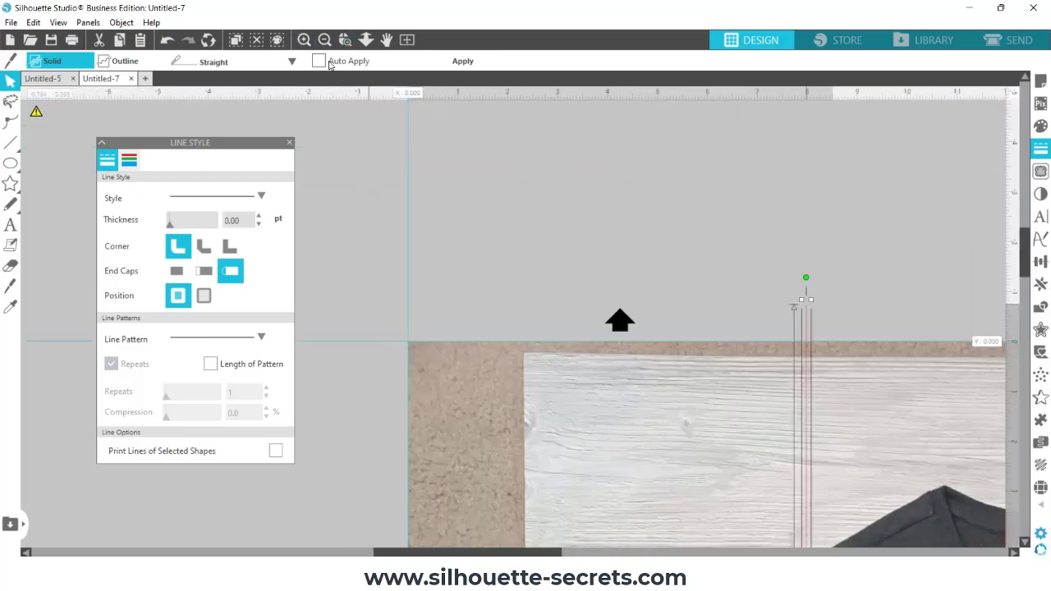
{"action": "left_click", "coordinate": [406, 39]}
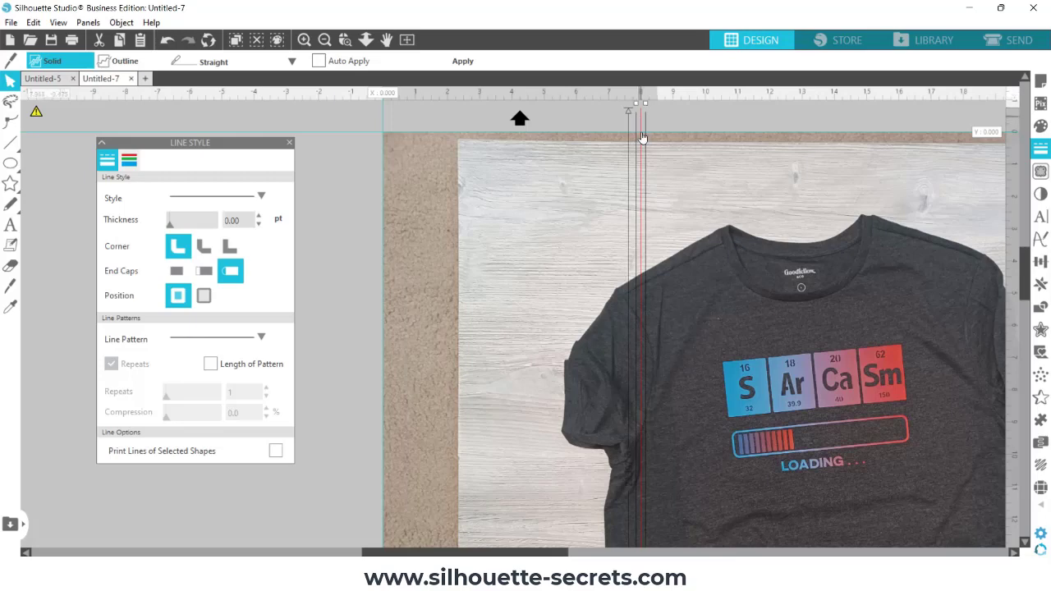
{"action": "left_click", "coordinate": [326, 42]}
{"action": "left_click", "coordinate": [325, 42]}
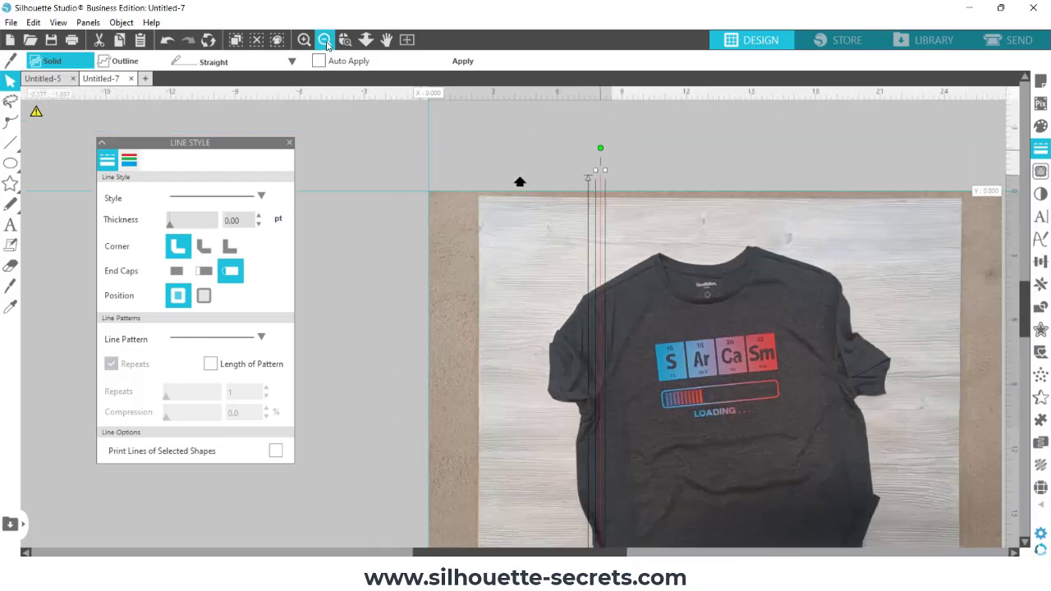
{"action": "left_click", "coordinate": [326, 42]}
{"action": "scroll", "coordinate": [485, 156], "scroll_direction": "down", "scroll_amount": 1}
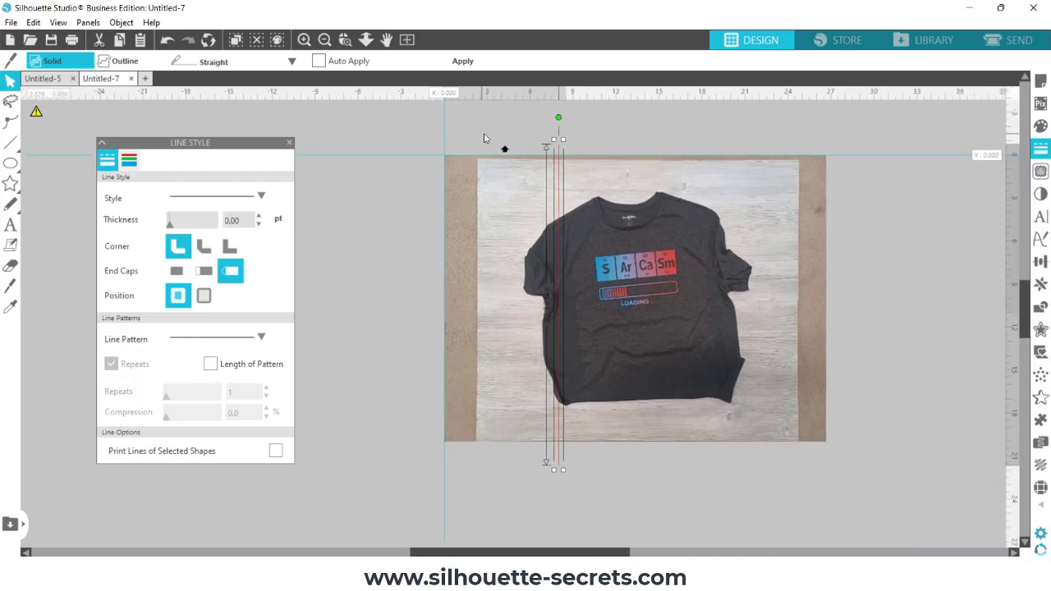
Step: Apply the vertical knife cut, shift a piece to check it, then undo back to the whole photo
{"action": "left_click", "coordinate": [459, 62]}
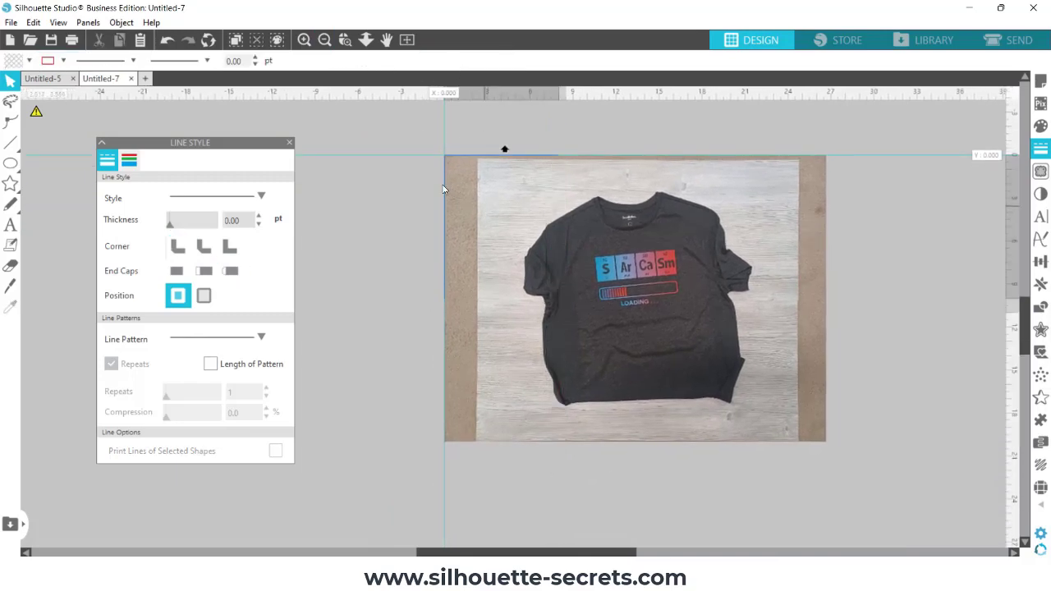
{"action": "key", "text": "ctrl+z"}
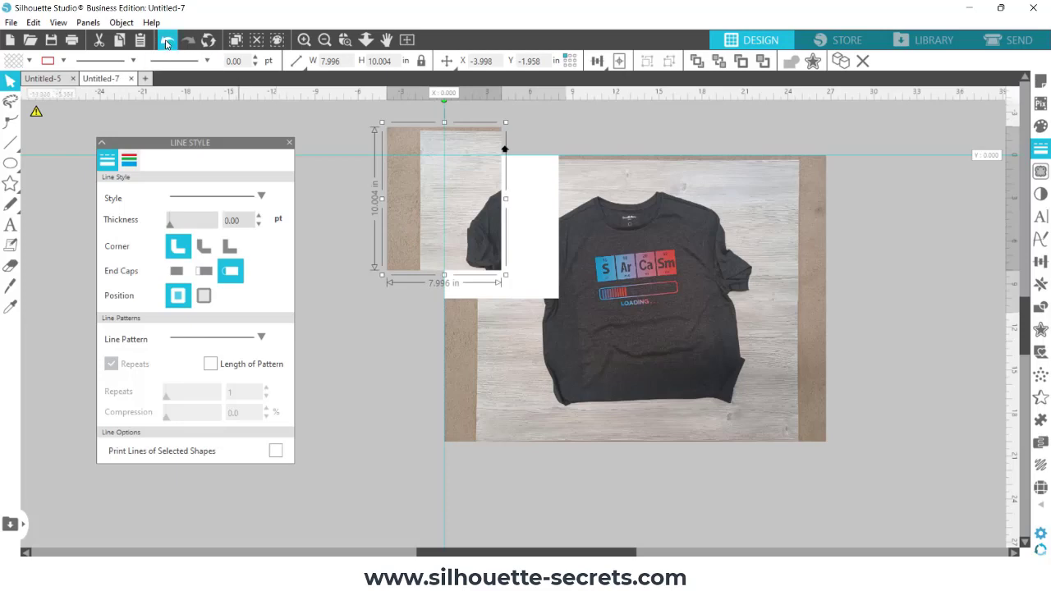
{"action": "key", "text": "Escape"}
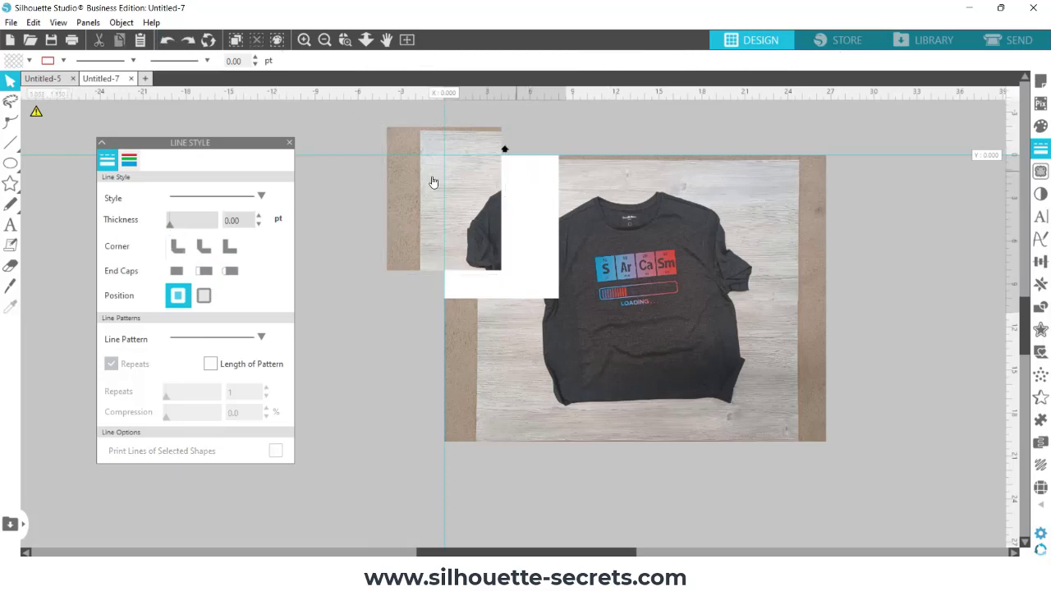
{"action": "left_click", "coordinate": [167, 40]}
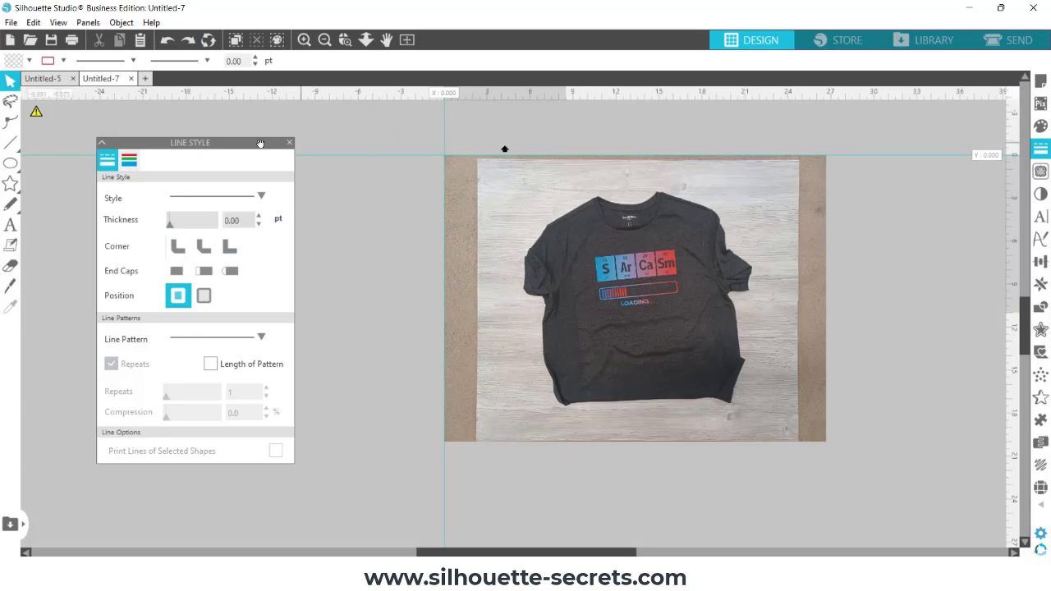
Step: Draw a vertical knife line through the photo's right side and apply it with 0 thickness
{"action": "left_click", "coordinate": [11, 289]}
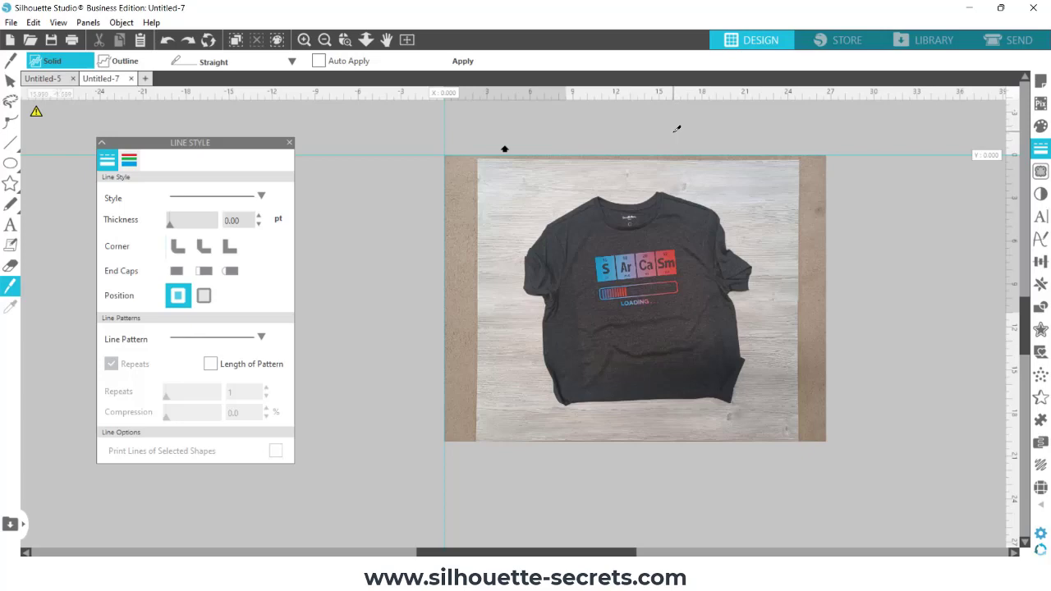
{"action": "left_click_drag", "start_coordinate": [677, 129], "coordinate": [697, 456]}
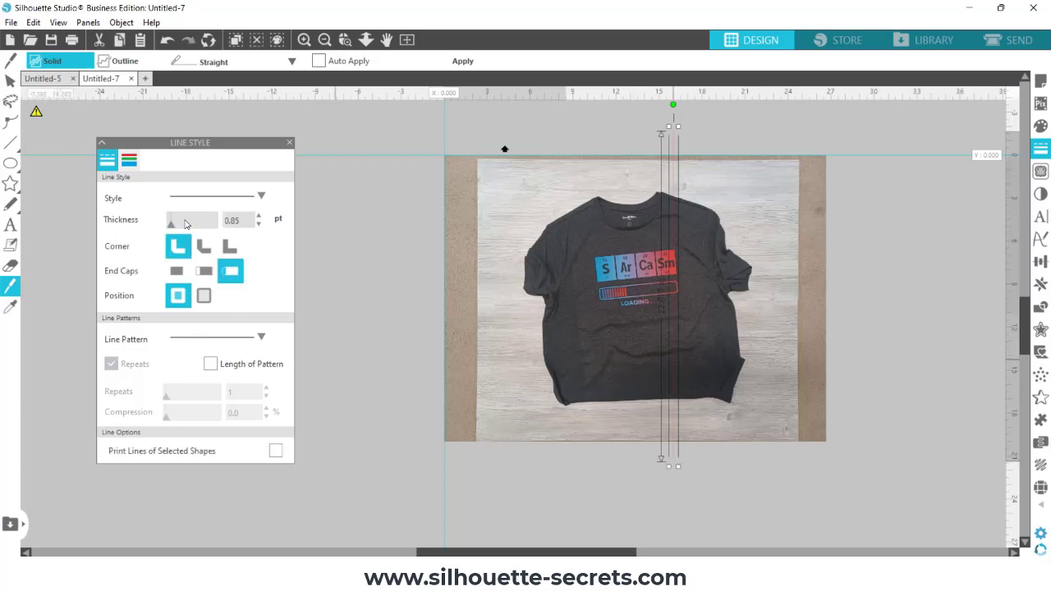
{"action": "double_click", "coordinate": [238, 216]}
{"action": "type", "text": "00"}
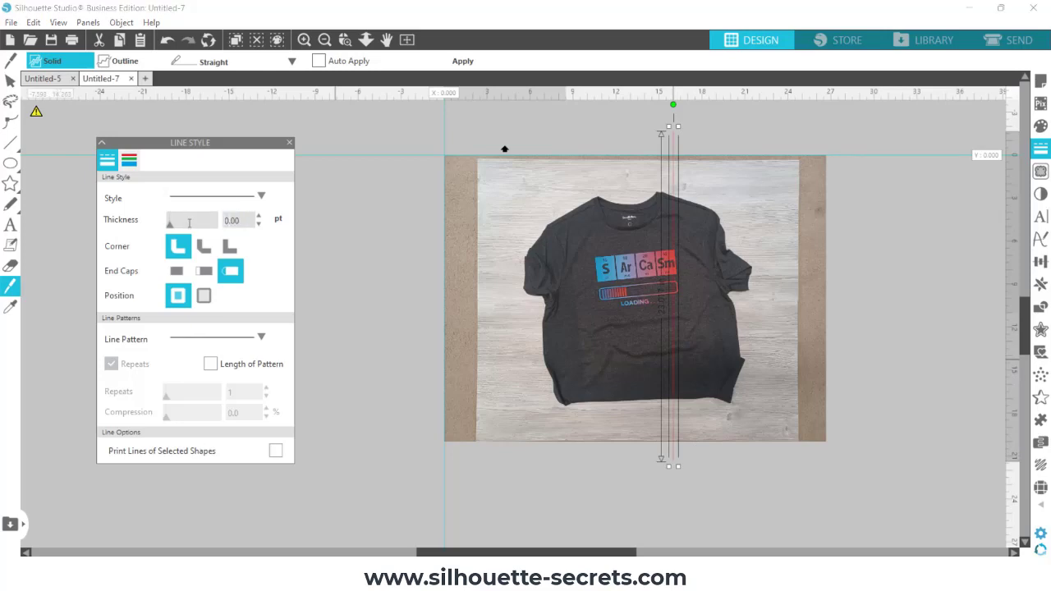
{"action": "left_click", "coordinate": [462, 61]}
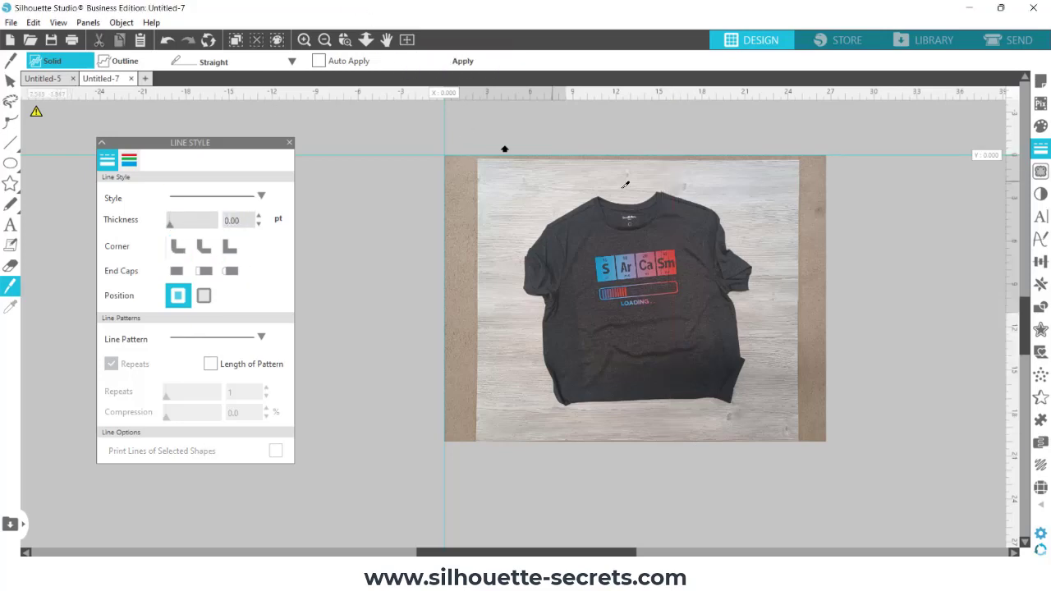
{"action": "left_click", "coordinate": [10, 80]}
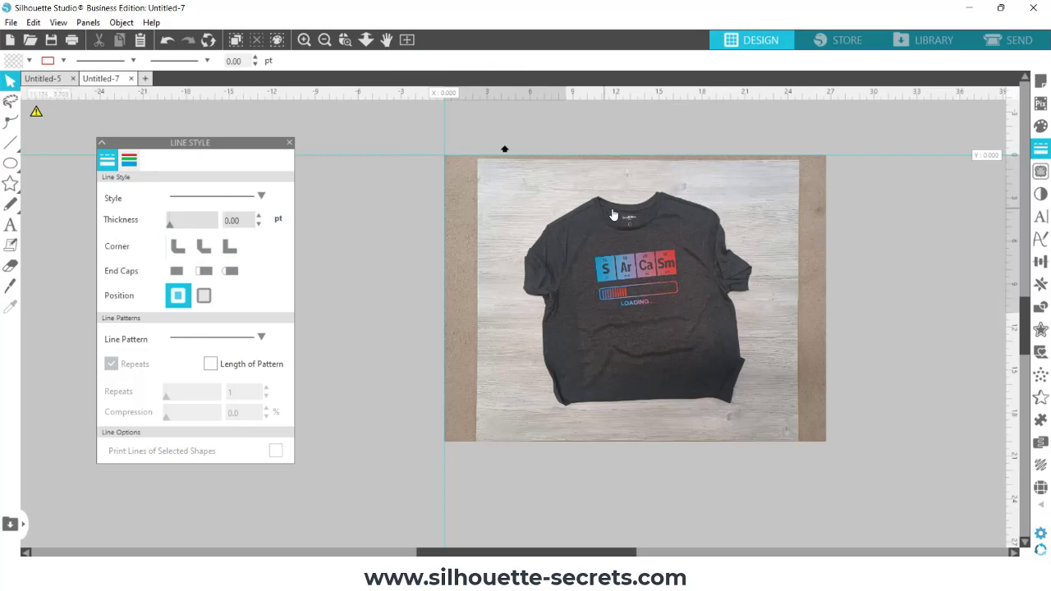
{"action": "left_click_drag", "start_coordinate": [612, 214], "coordinate": [437, 195]}
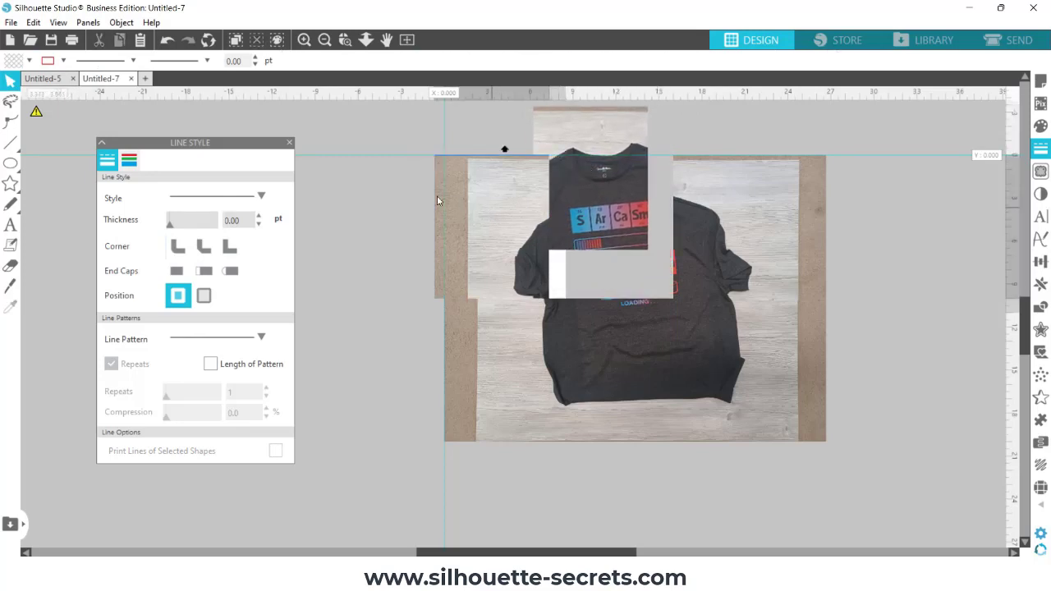
{"action": "left_click", "coordinate": [596, 149]}
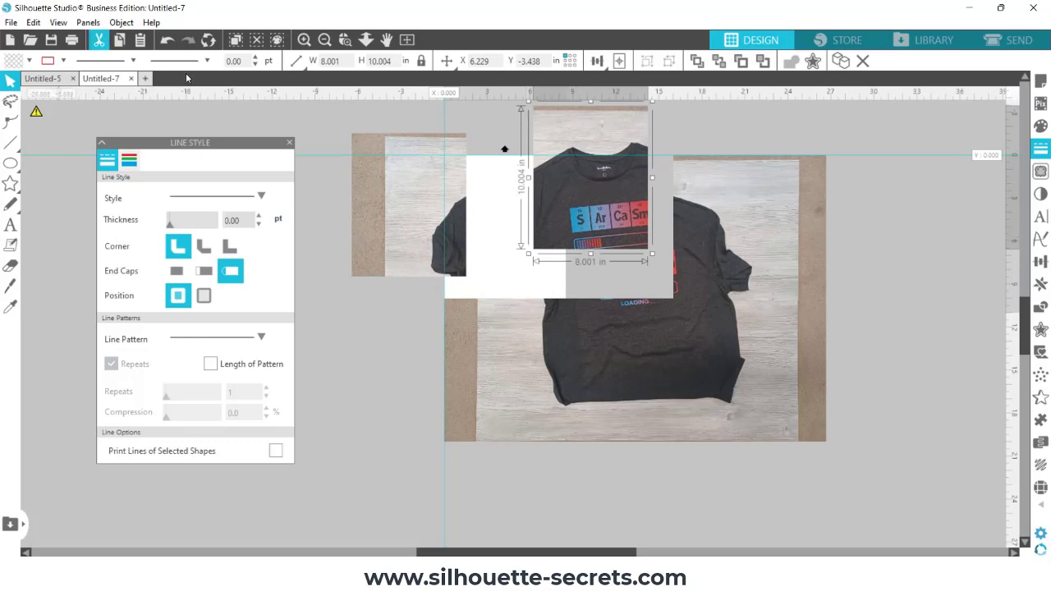
{"action": "left_click", "coordinate": [168, 41]}
{"action": "left_click", "coordinate": [167, 41]}
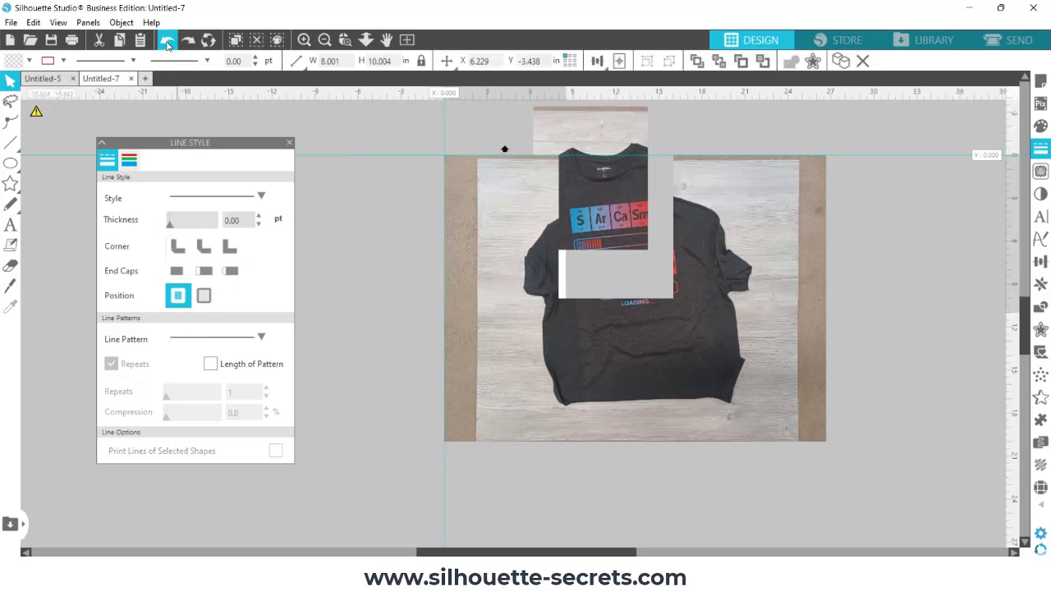
{"action": "left_click", "coordinate": [167, 41]}
{"action": "left_click", "coordinate": [167, 41]}
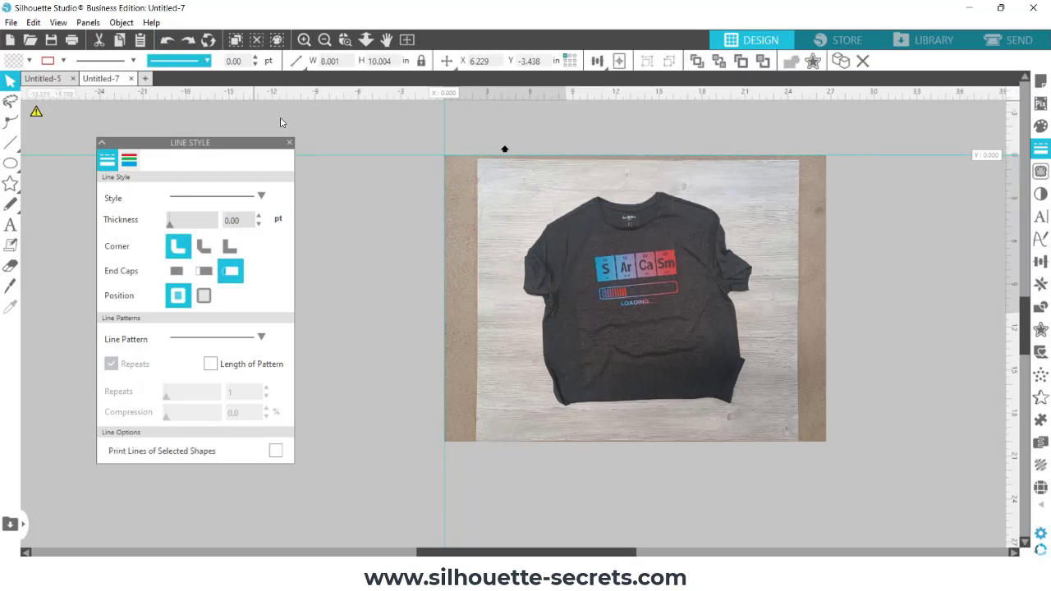
{"action": "left_click", "coordinate": [735, 191]}
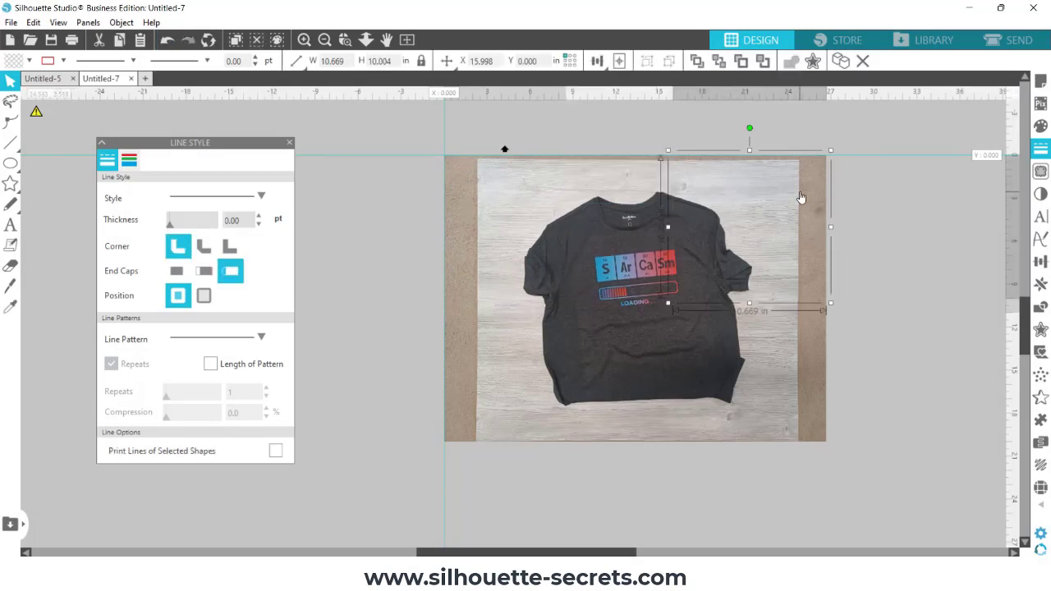
Step: Draw a vertical knife line near the photo's right edge and select the Thickness field
{"action": "left_click", "coordinate": [9, 287]}
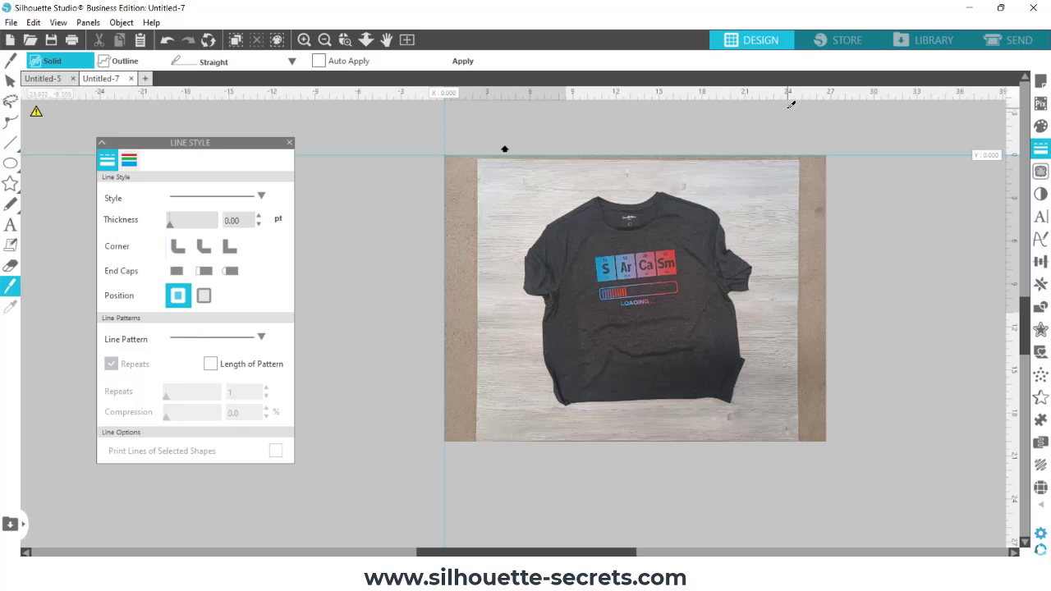
{"action": "left_click_drag", "start_coordinate": [790, 109], "coordinate": [793, 470]}
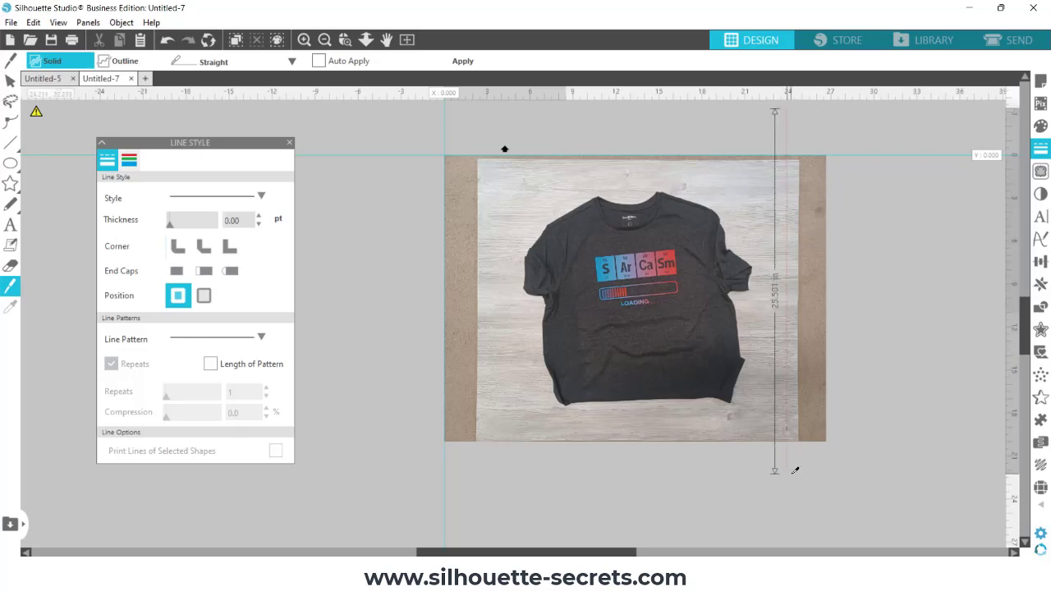
{"action": "left_click", "coordinate": [233, 220]}
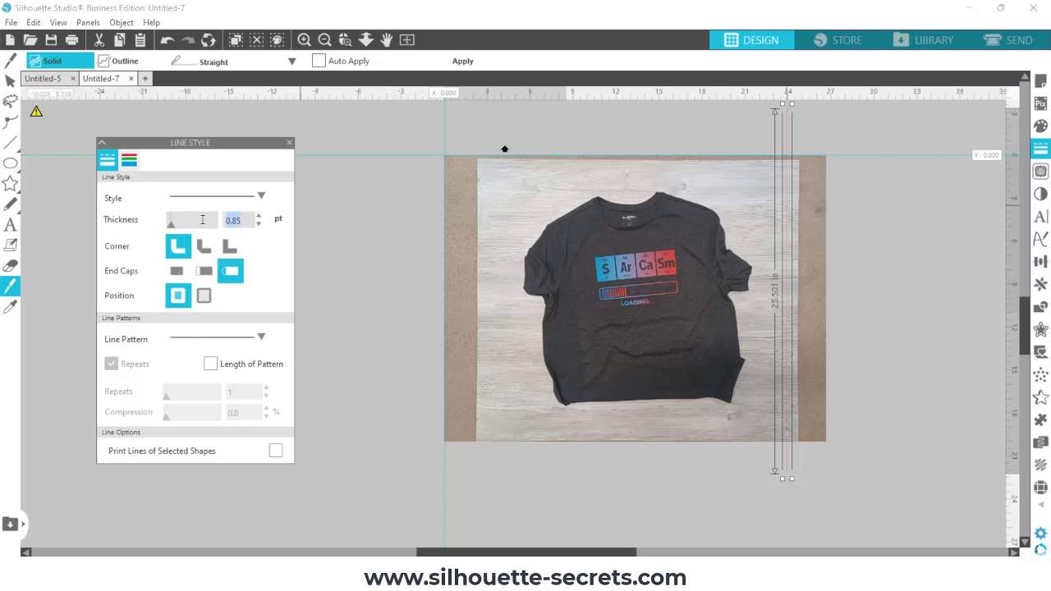
Step: Apply the right-edge cut and delete the two trimmed edge strips
{"action": "left_click", "coordinate": [484, 60]}
{"action": "key", "text": "v"}
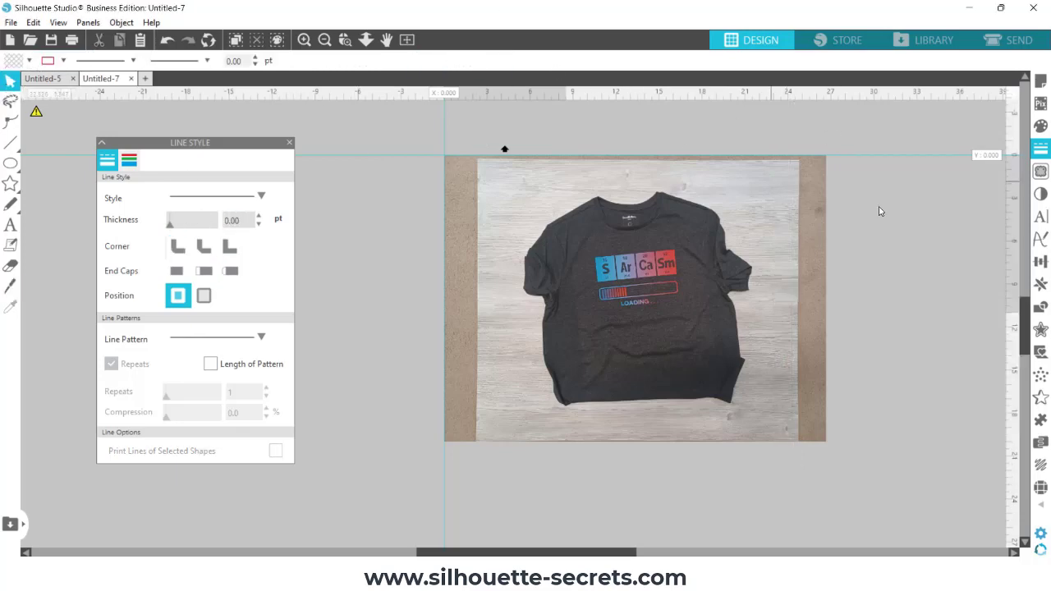
{"action": "left_click_drag", "start_coordinate": [818, 212], "coordinate": [962, 212]}
{"action": "left_click_drag", "start_coordinate": [809, 361], "coordinate": [896, 358]}
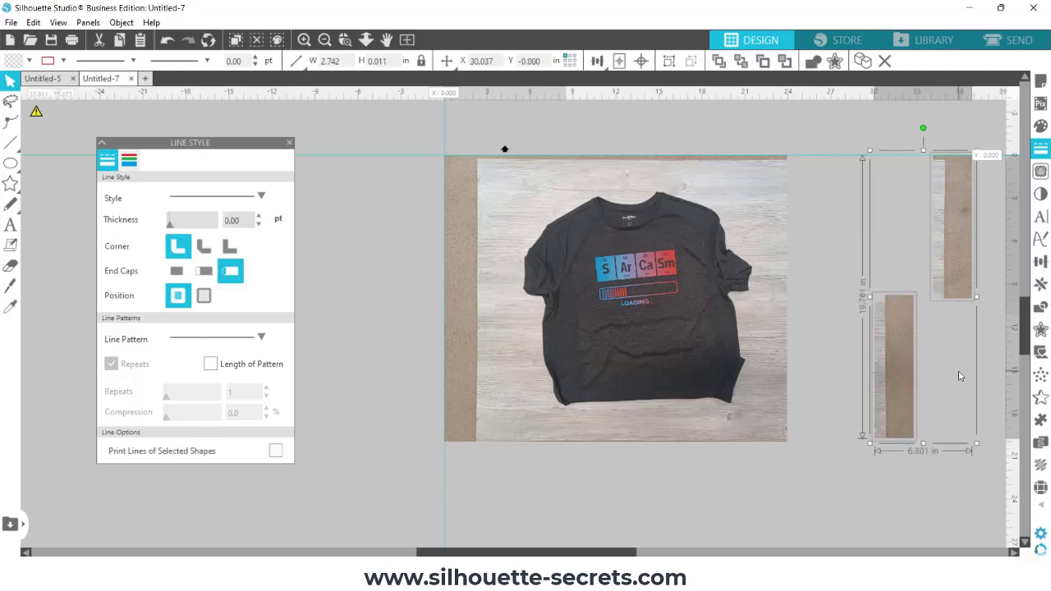
{"action": "key", "text": "Delete"}
Step: Move the whole shirt photo to the right of the page, aligning its top edge with the guide
{"action": "left_click_drag", "start_coordinate": [403, 188], "coordinate": [839, 426]}
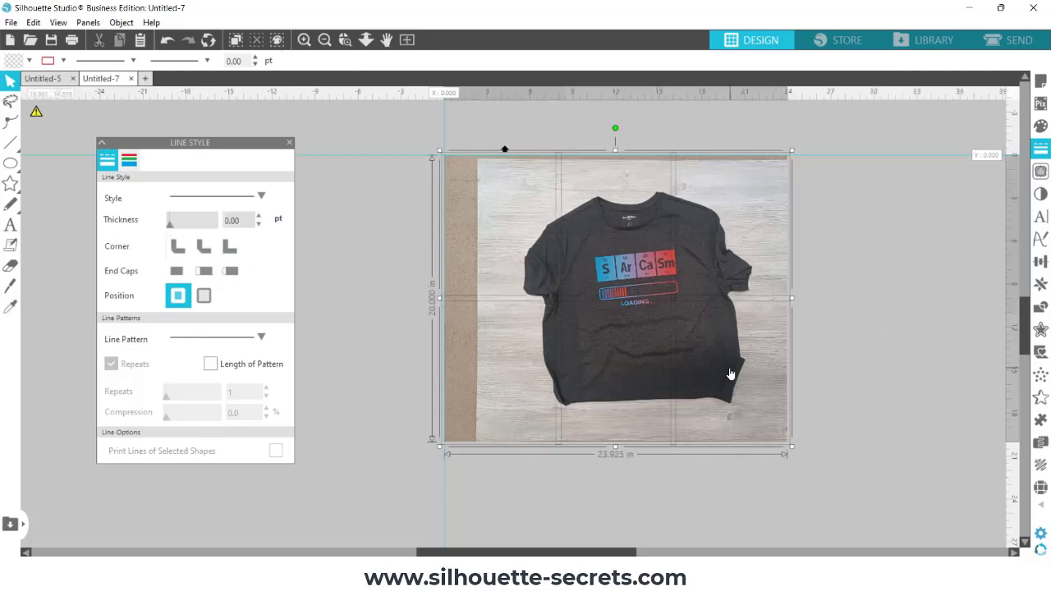
{"action": "left_click_drag", "start_coordinate": [730, 374], "coordinate": [769, 368]}
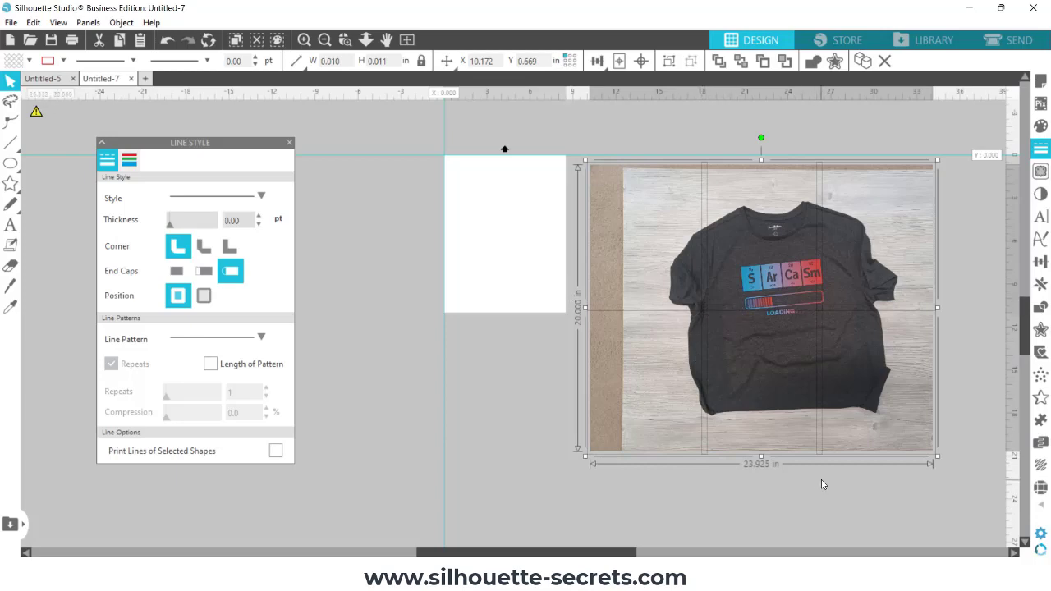
{"action": "left_click_drag", "start_coordinate": [672, 267], "coordinate": [690, 257]}
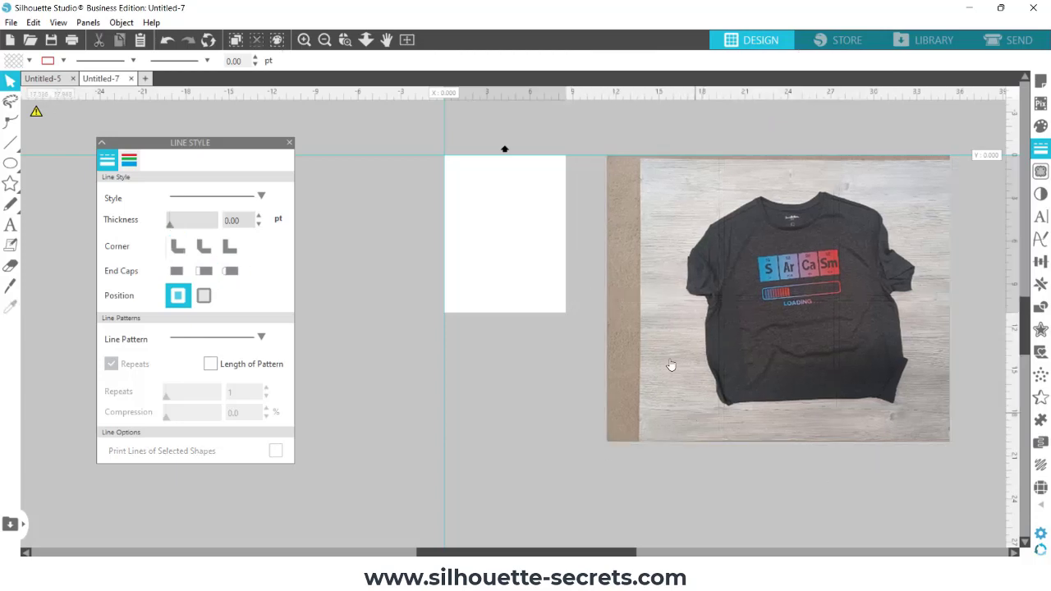
Step: Pull the three bottom and three top sections apart so gaps separate all six pieces
{"action": "left_click_drag", "start_coordinate": [670, 365], "coordinate": [635, 426]}
{"action": "left_click_drag", "start_coordinate": [784, 396], "coordinate": [780, 462]}
{"action": "left_click_drag", "start_coordinate": [874, 407], "coordinate": [894, 432]}
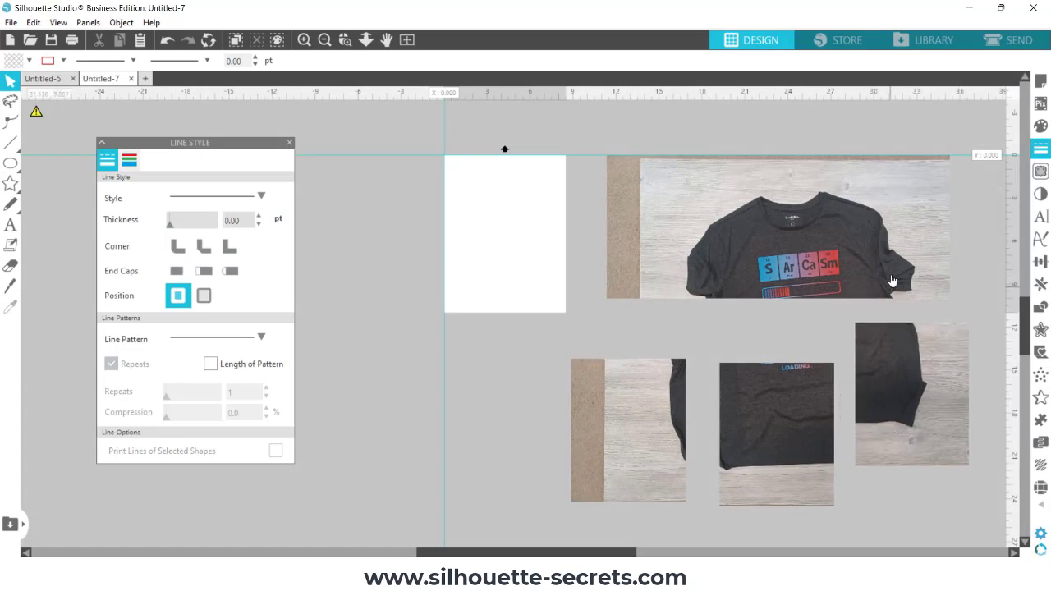
{"action": "left_click_drag", "start_coordinate": [892, 281], "coordinate": [926, 275]}
{"action": "left_click_drag", "start_coordinate": [780, 263], "coordinate": [802, 262]}
{"action": "left_click_drag", "start_coordinate": [707, 261], "coordinate": [674, 261]}
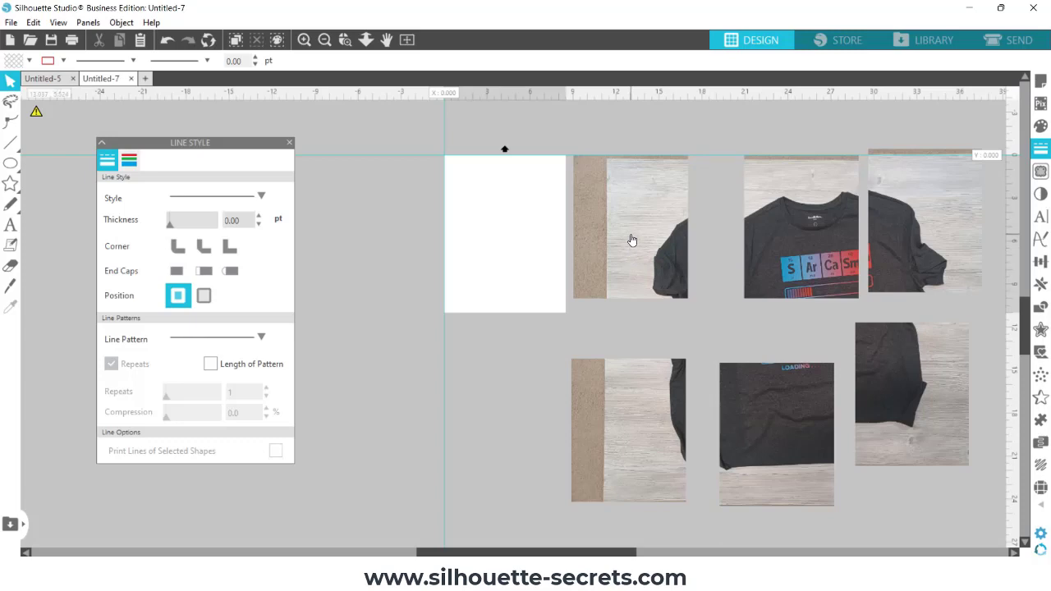
{"action": "left_click_drag", "start_coordinate": [633, 229], "coordinate": [651, 237]}
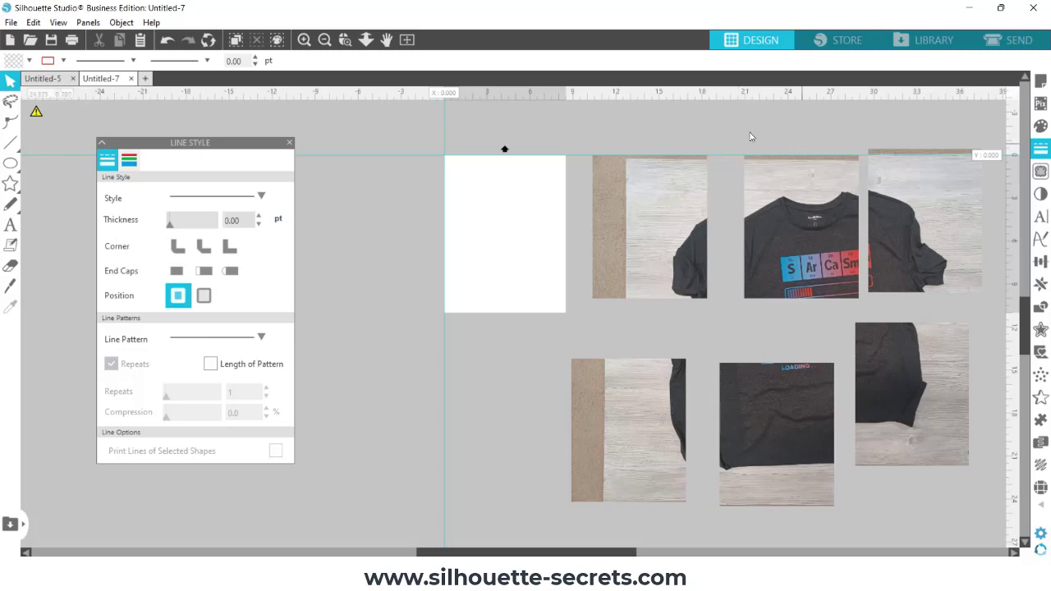
Step: In Page Setup, choose the Cameo 12 x 12 in mat and set transparency to 0
{"action": "left_click", "coordinate": [1040, 80]}
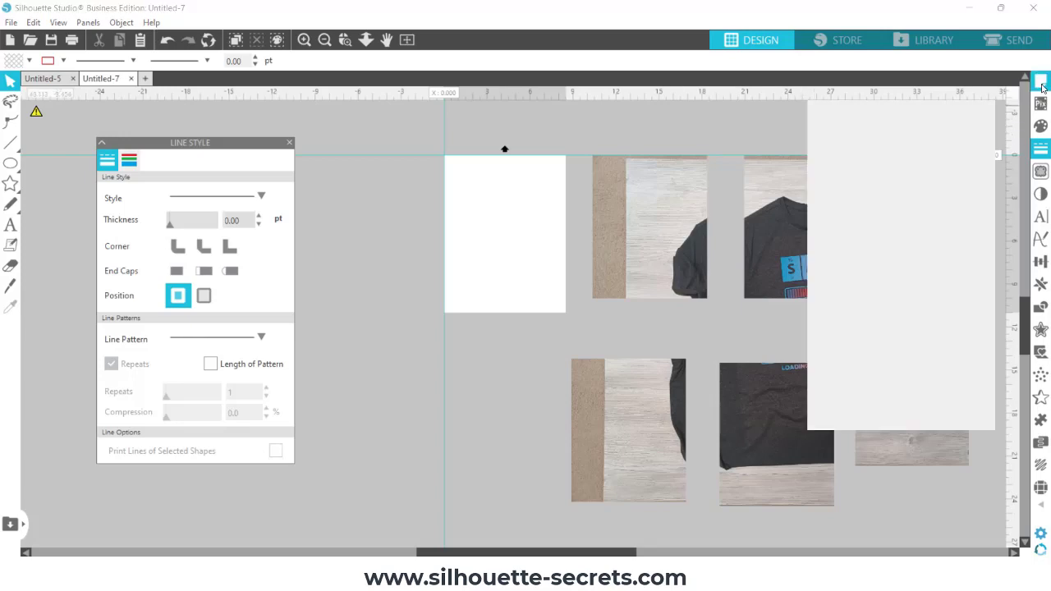
{"action": "left_click", "coordinate": [909, 188]}
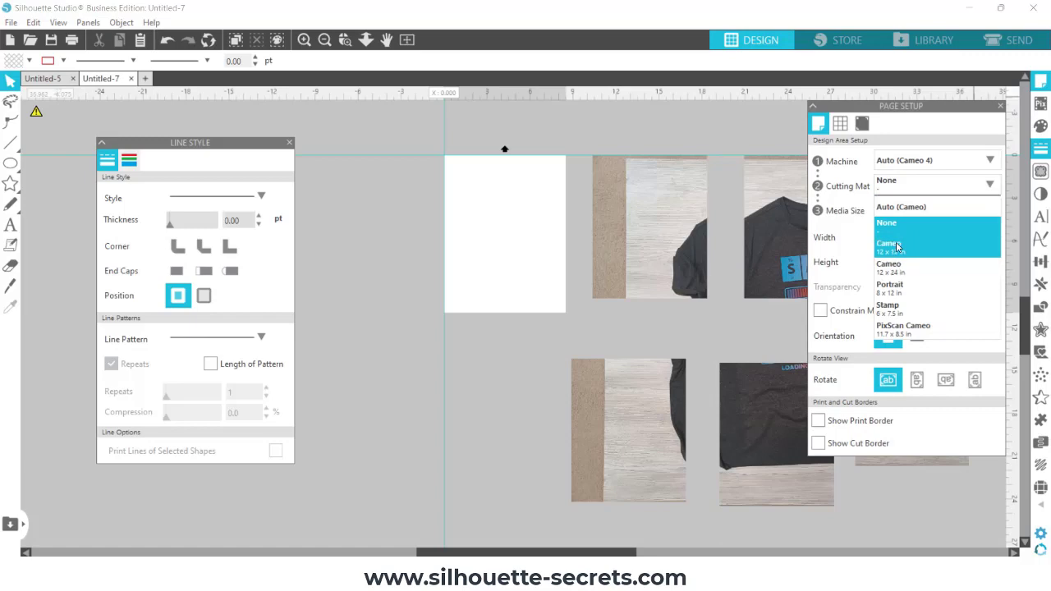
{"action": "left_click", "coordinate": [890, 246]}
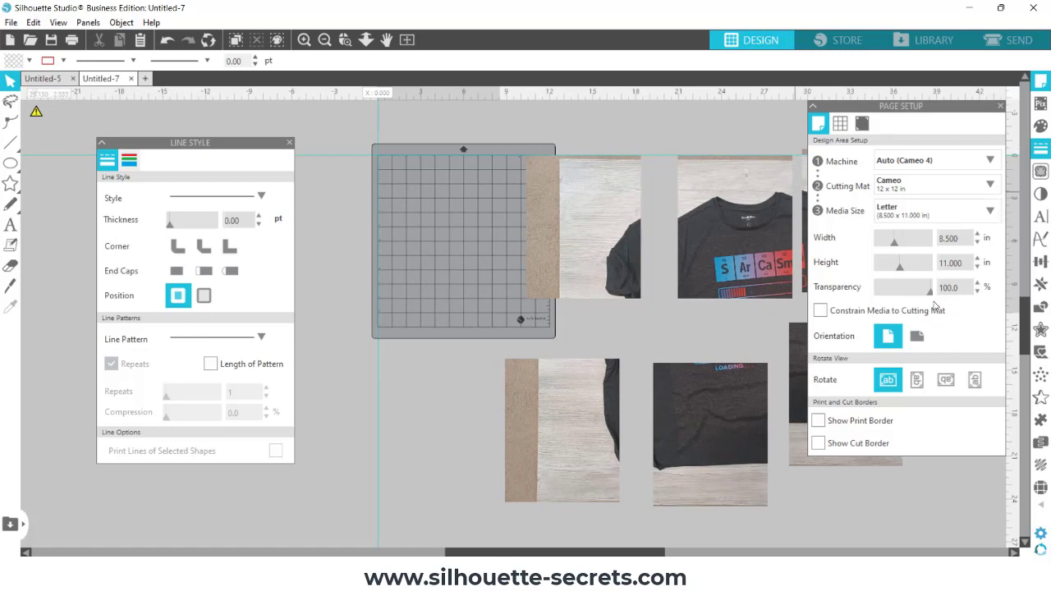
{"action": "left_click_drag", "start_coordinate": [929, 289], "coordinate": [876, 298]}
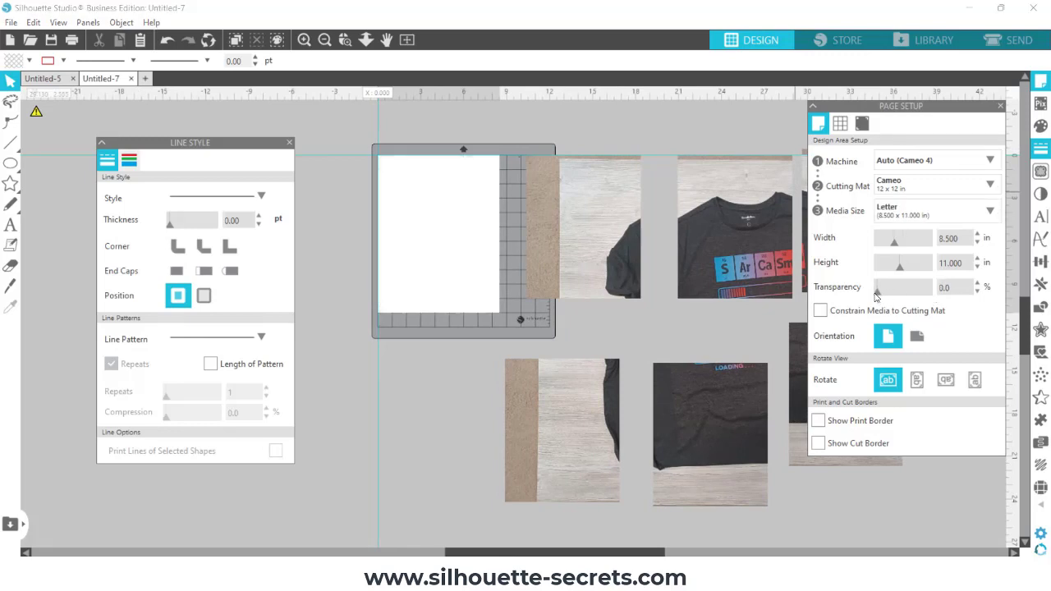
Step: Turn on registration marks, show the cut and print borders, and restore registration defaults
{"action": "left_click", "coordinate": [862, 123]}
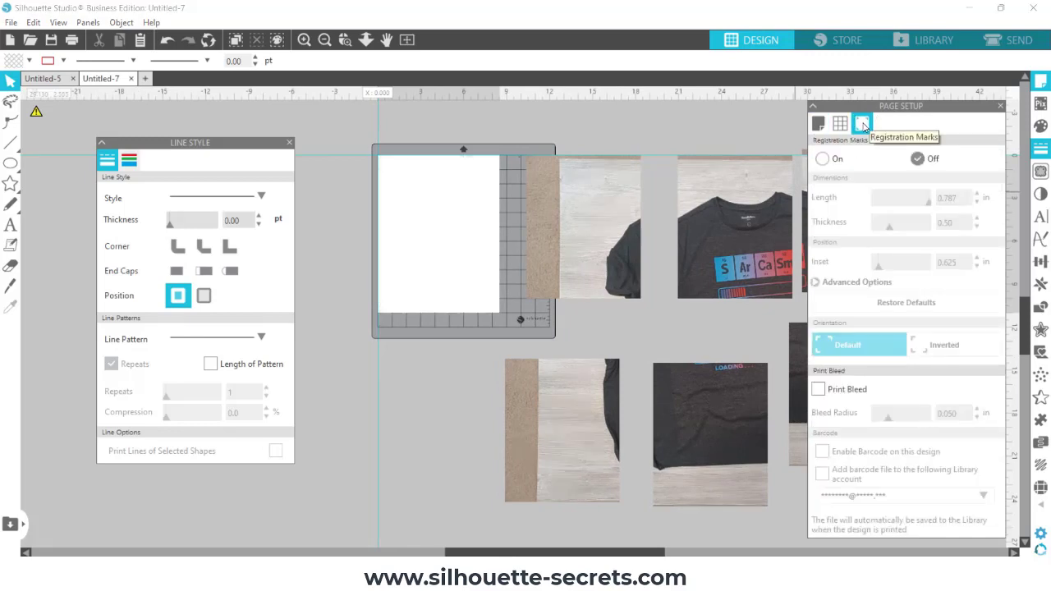
{"action": "left_click", "coordinate": [823, 159]}
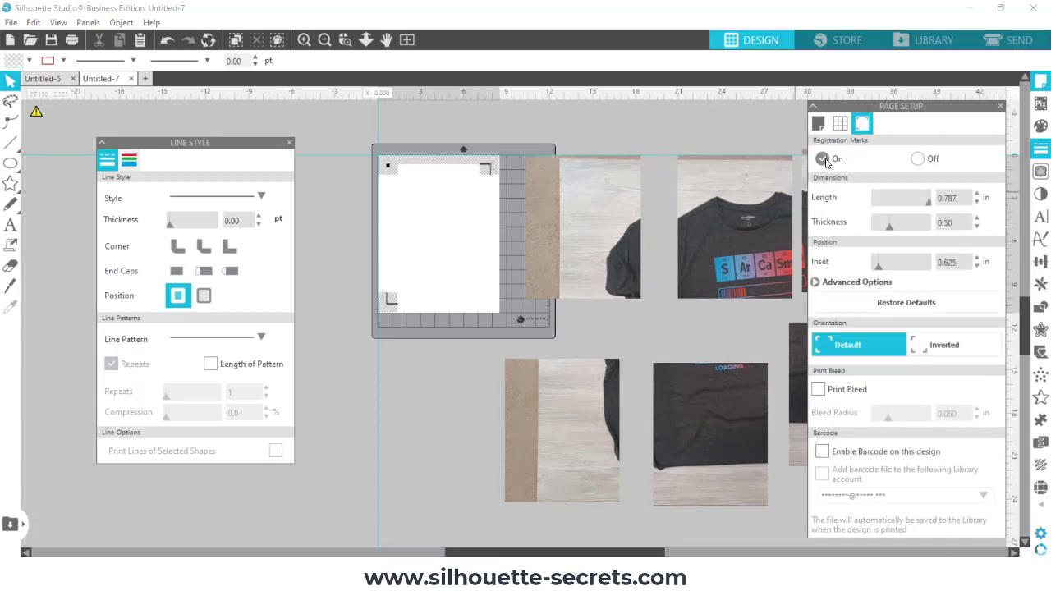
{"action": "left_click", "coordinate": [817, 123]}
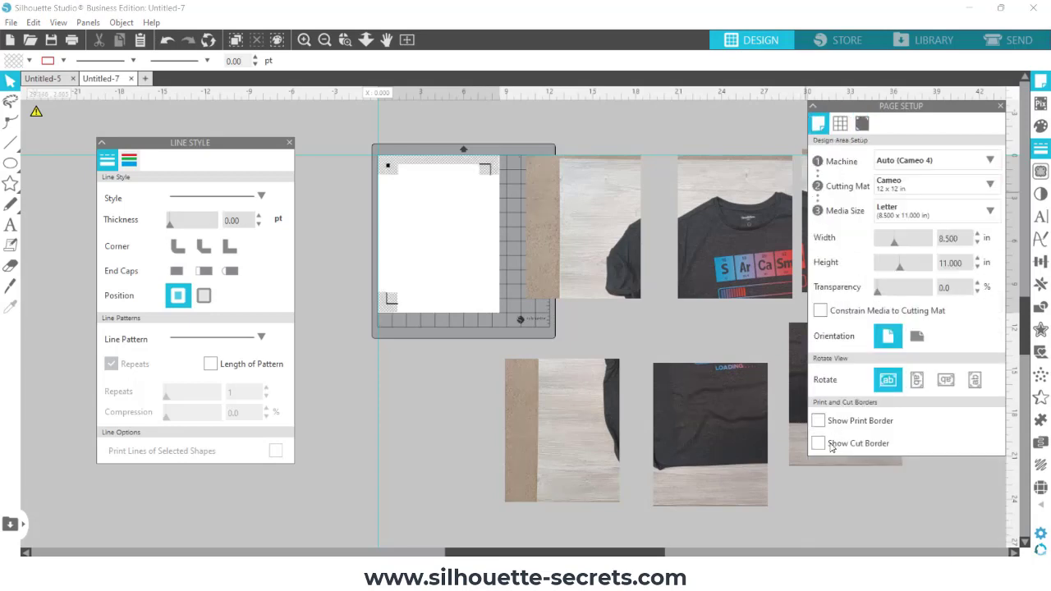
{"action": "left_click", "coordinate": [819, 442]}
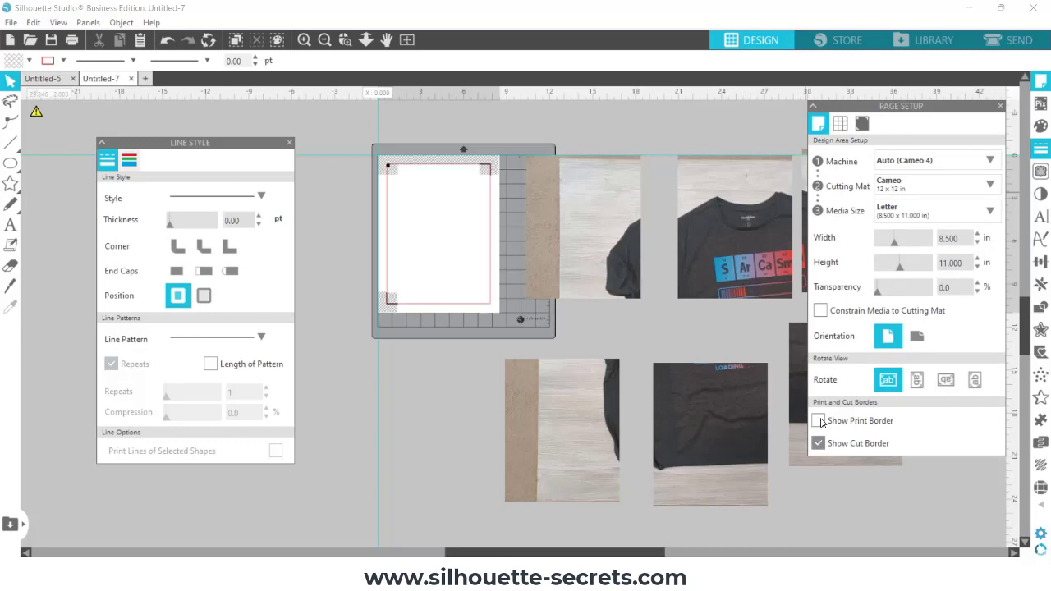
{"action": "left_click", "coordinate": [819, 420]}
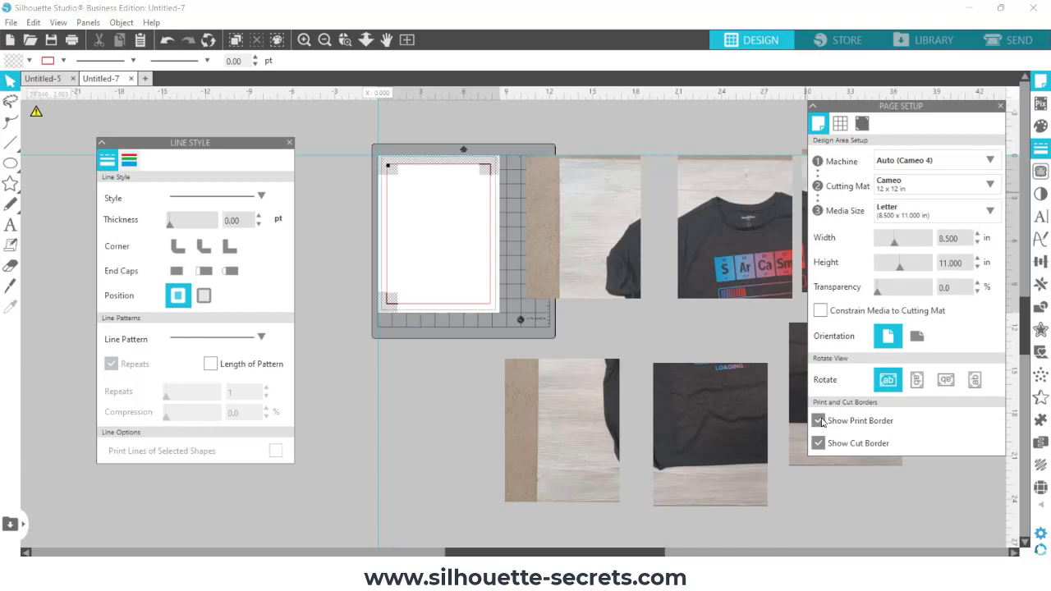
{"action": "left_click", "coordinate": [861, 123]}
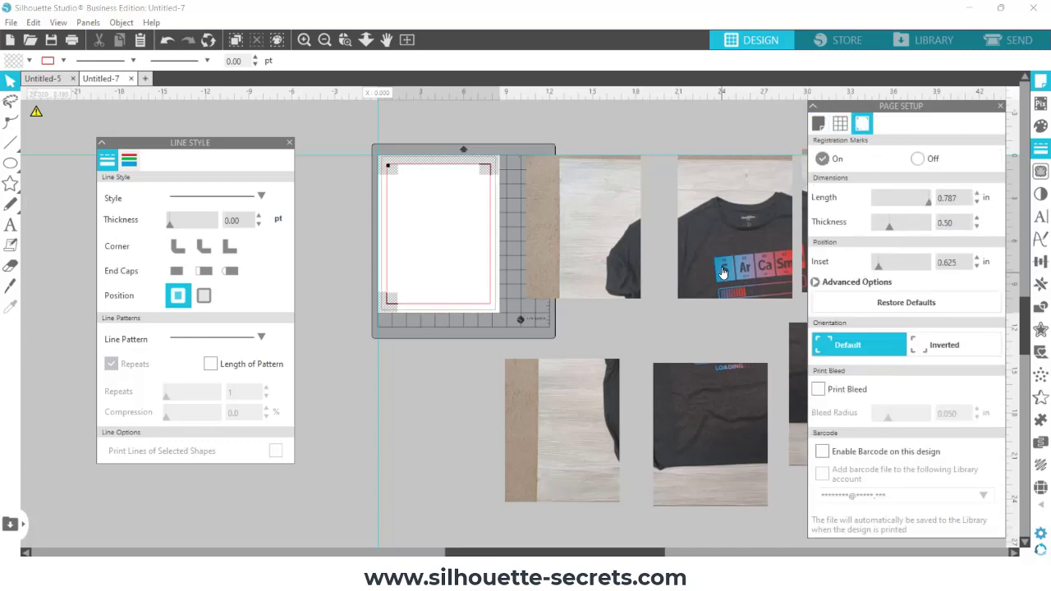
{"action": "left_click", "coordinate": [884, 305]}
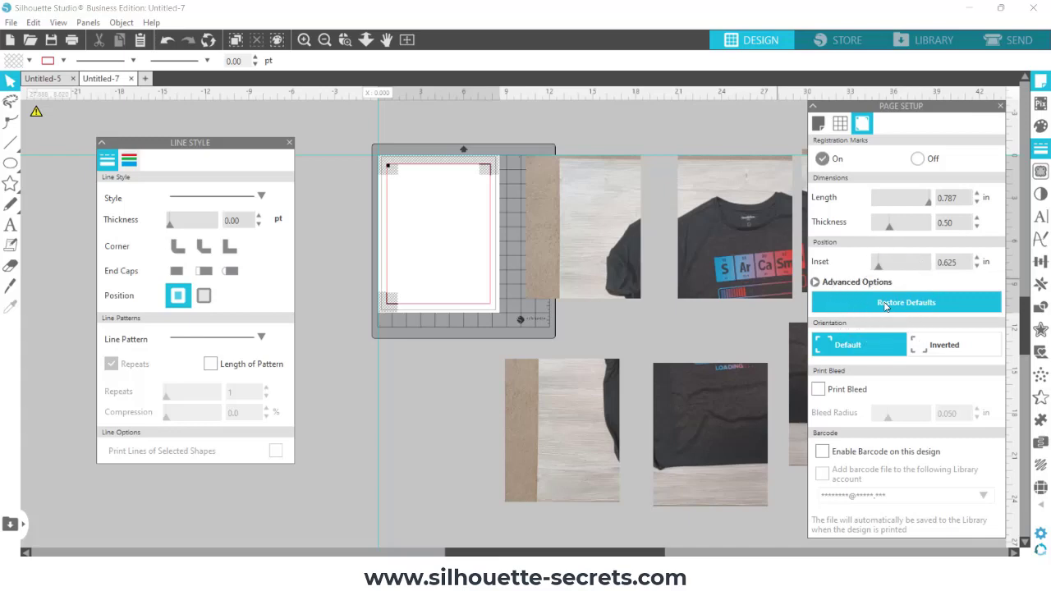
Step: Drag the tan-edged section onto the Letter page, deselect it, and zoom in on the page
{"action": "left_click_drag", "start_coordinate": [602, 222], "coordinate": [459, 229]}
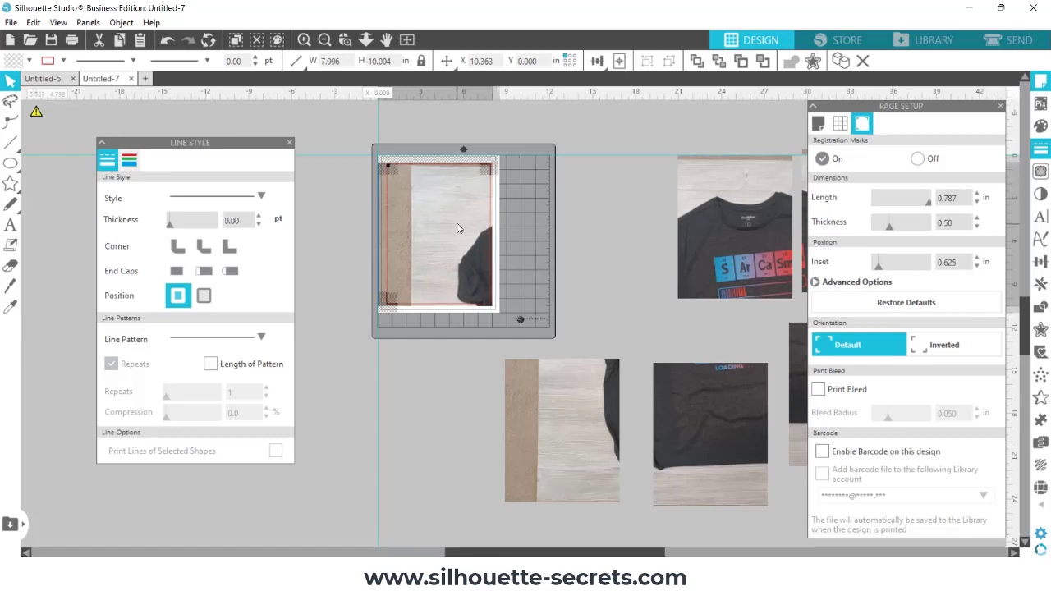
{"action": "key", "text": "Escape"}
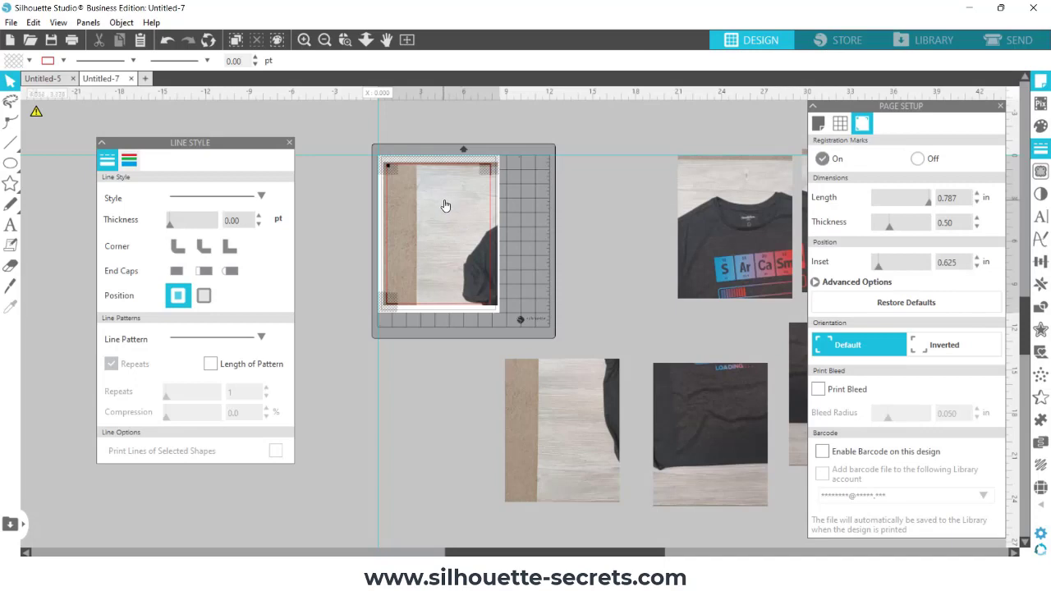
{"action": "left_click", "coordinate": [345, 40]}
{"action": "left_click_drag", "start_coordinate": [320, 103], "coordinate": [638, 409]}
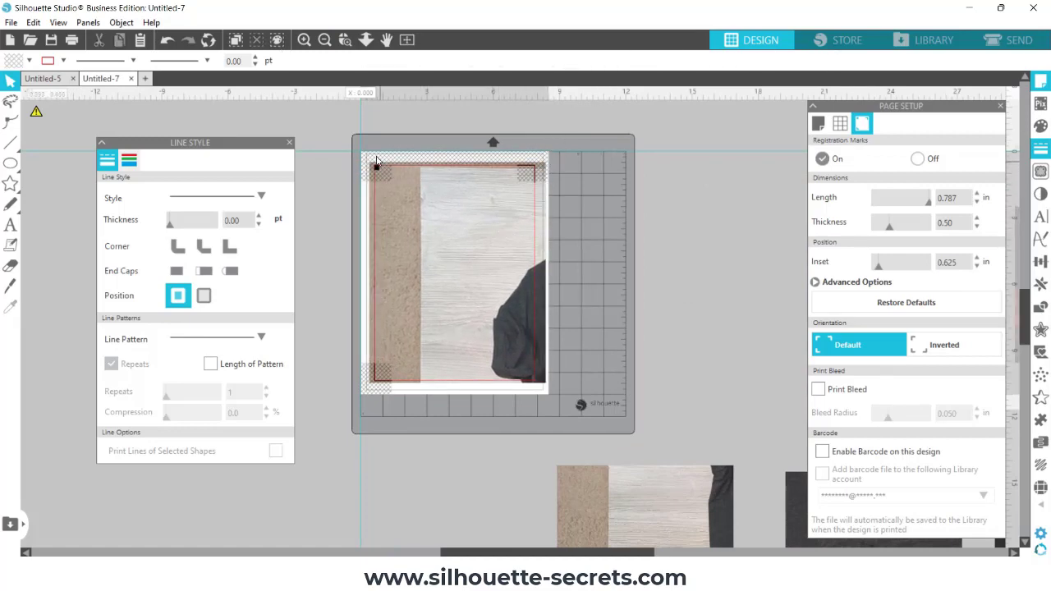
{"action": "left_click", "coordinate": [917, 160]}
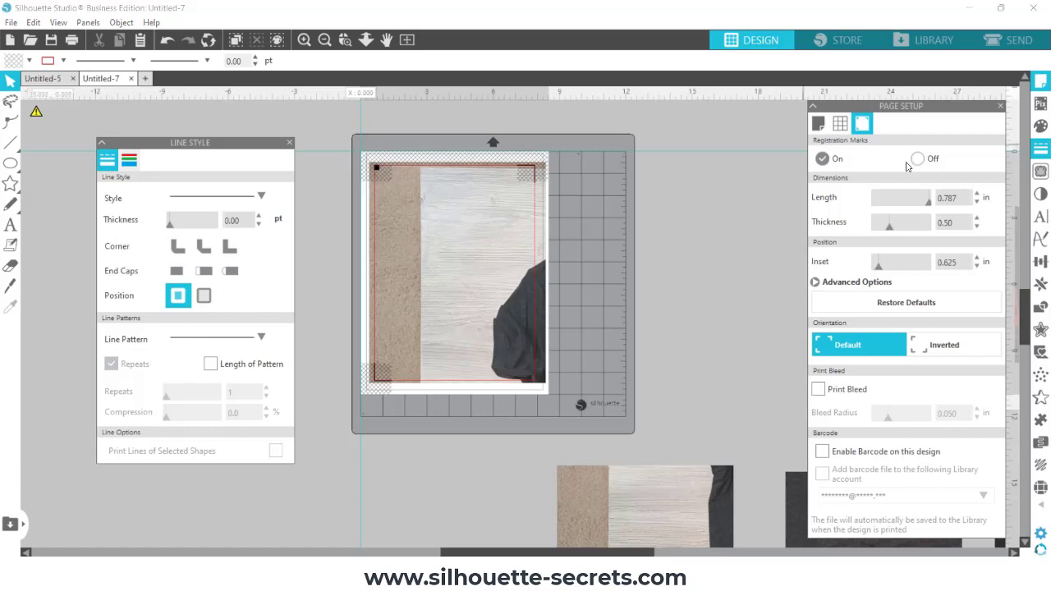
{"action": "left_click", "coordinate": [485, 197]}
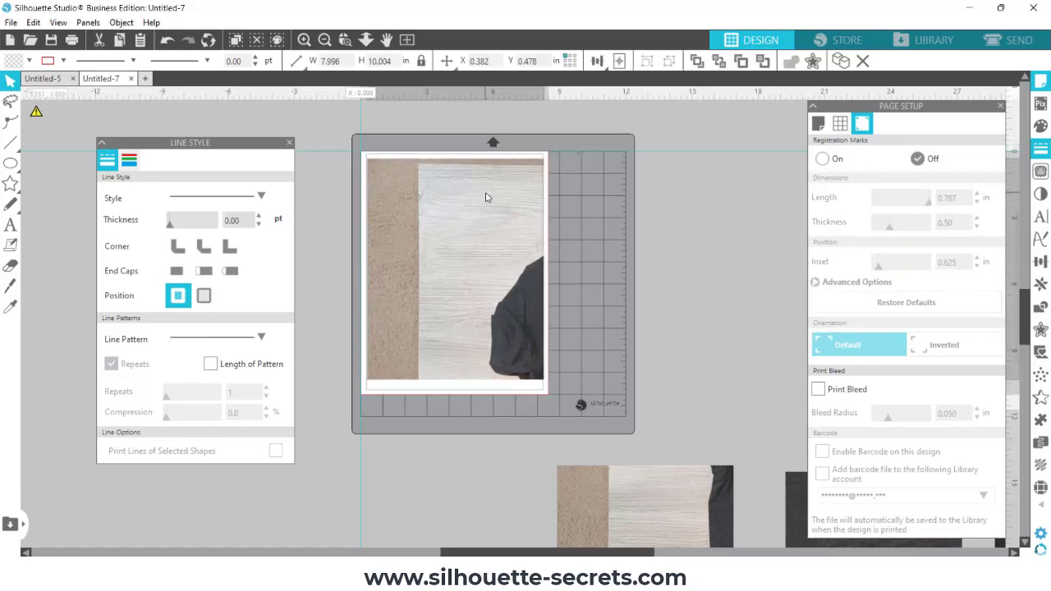
{"action": "left_click", "coordinate": [537, 112]}
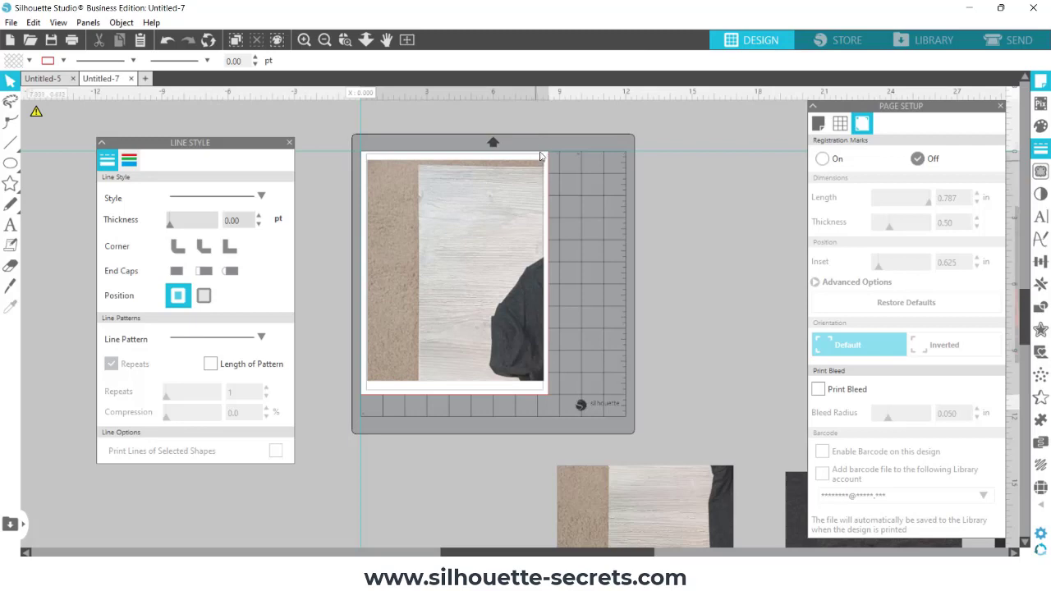
{"action": "left_click", "coordinate": [451, 189]}
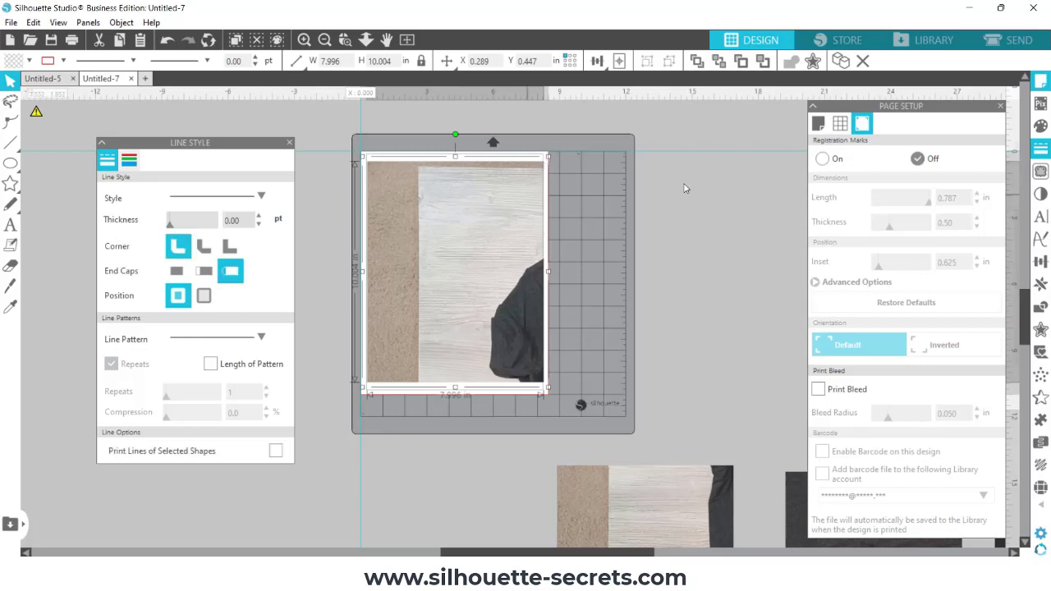
{"action": "left_click", "coordinate": [822, 159]}
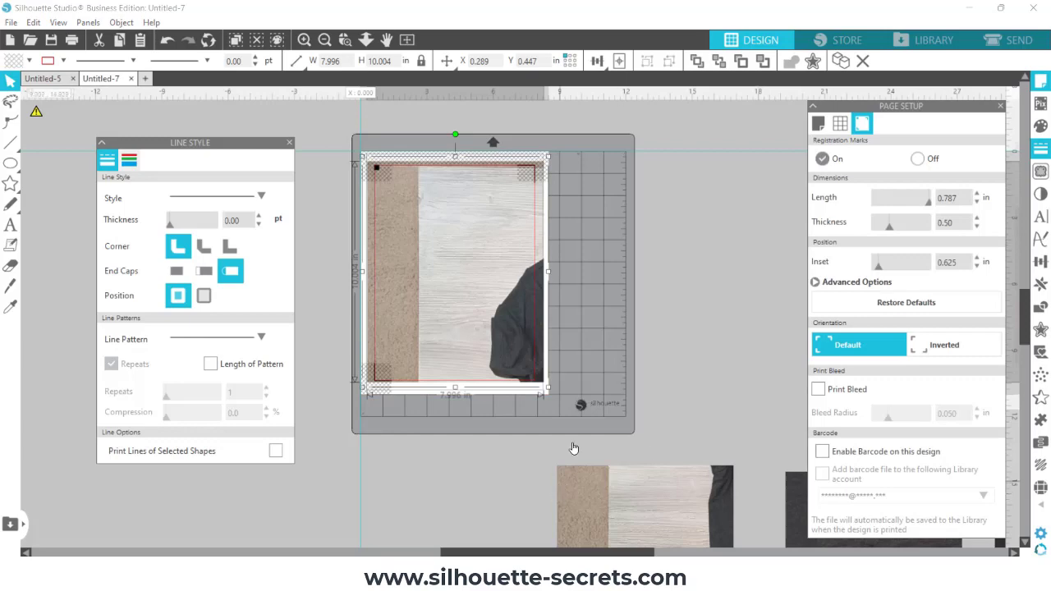
Step: Zoom out and drag the sleeve section off the page to X 10.950, Y 0.000
{"action": "left_click", "coordinate": [335, 46]}
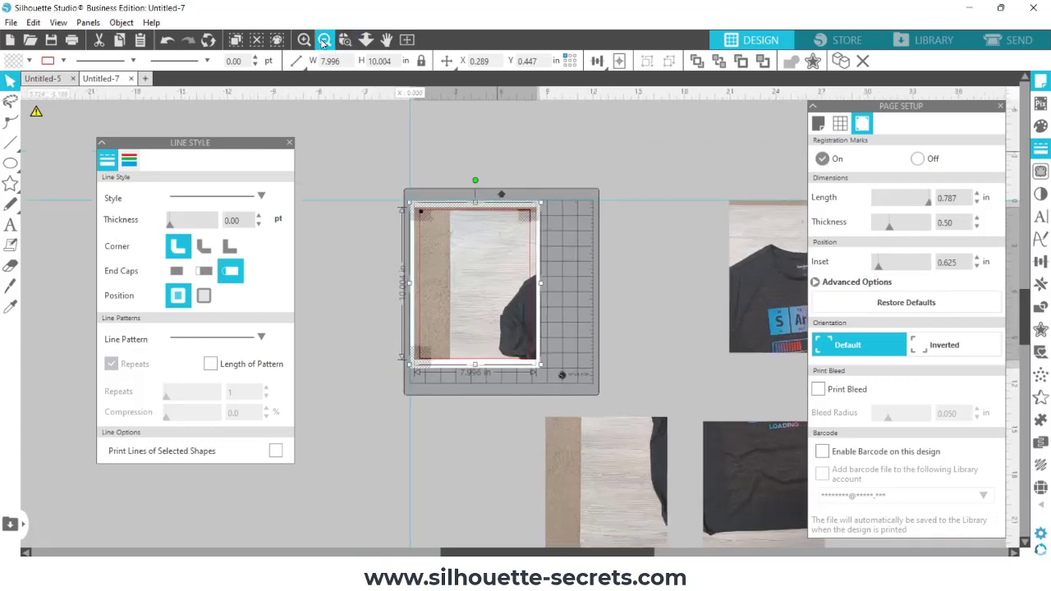
{"action": "mouse_move", "coordinate": [585, 550]}
{"action": "left_mouse_down"}
{"action": "mouse_move", "coordinate": [620, 551]}
{"action": "mouse_move", "coordinate": [602, 552]}
{"action": "left_mouse_up"}
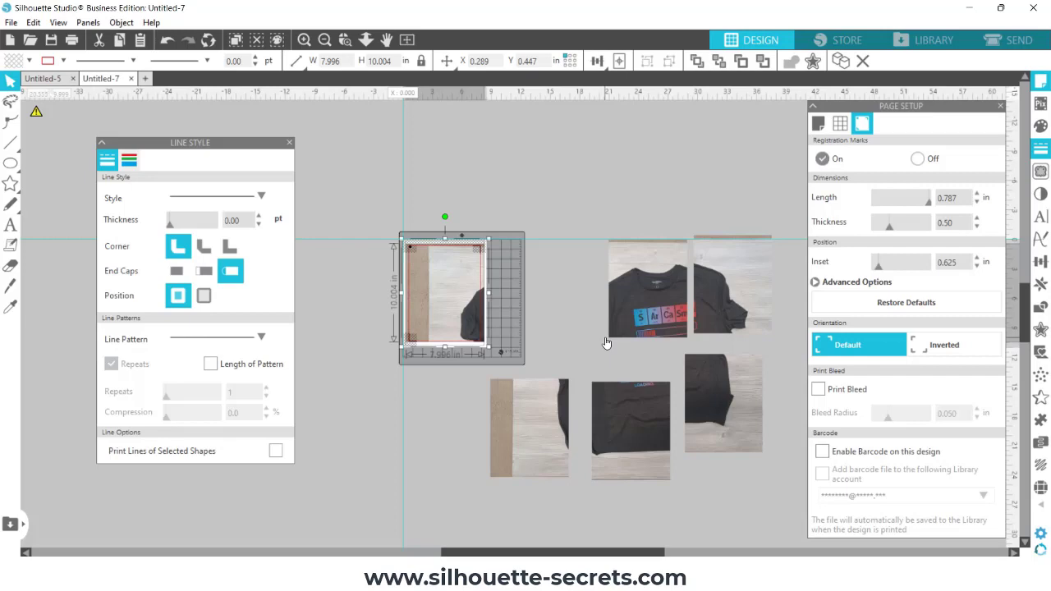
{"action": "left_click_drag", "start_coordinate": [447, 283], "coordinate": [544, 283]}
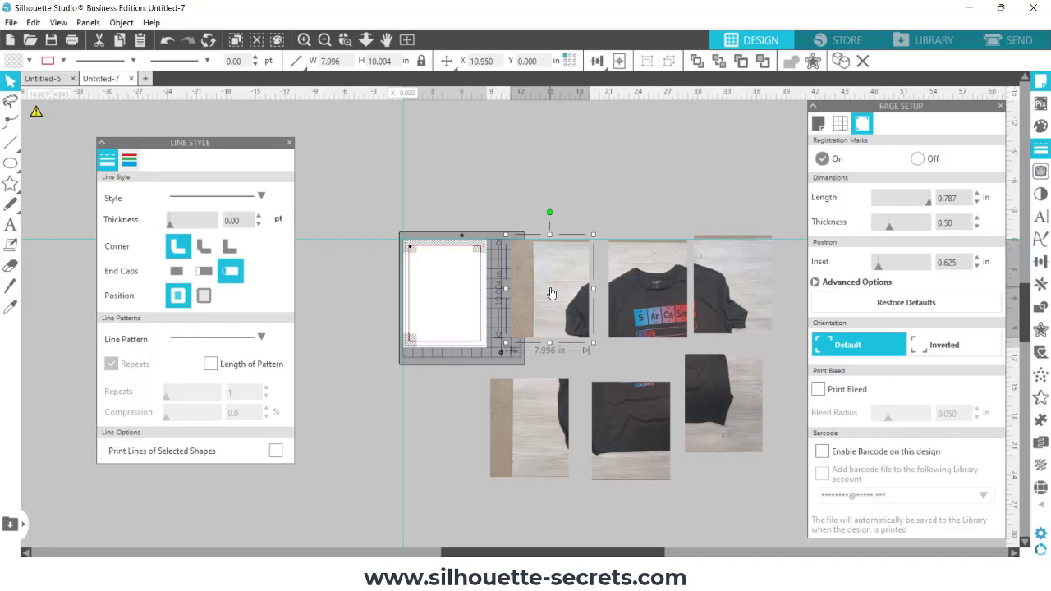
Step: Switch the page to 12x12 media with the print border hidden, and drag the sleeve section to the page centre
{"action": "left_click", "coordinate": [407, 41]}
{"action": "left_click", "coordinate": [407, 41]}
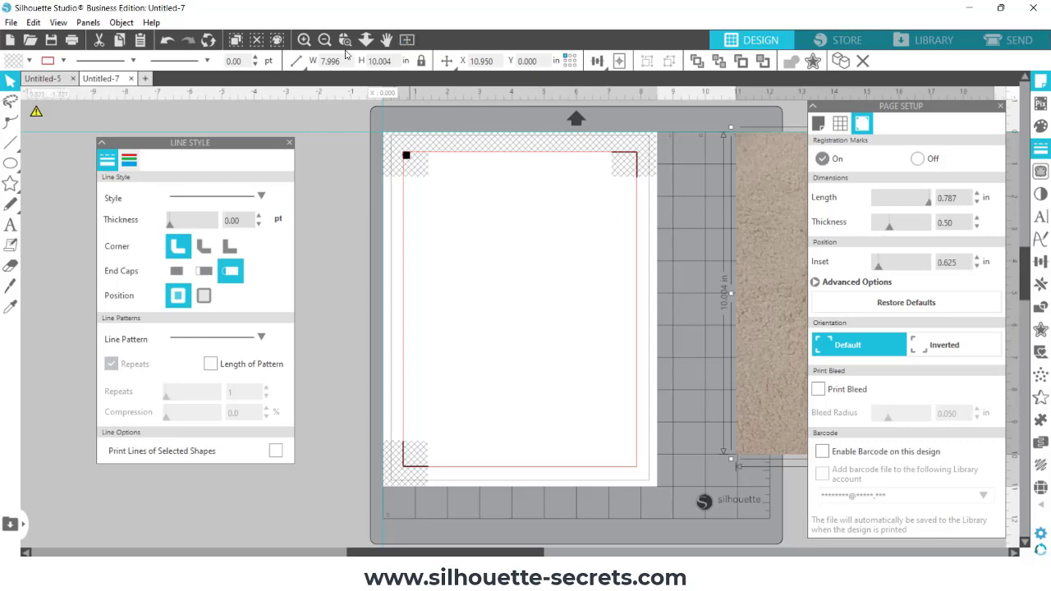
{"action": "left_click", "coordinate": [325, 40]}
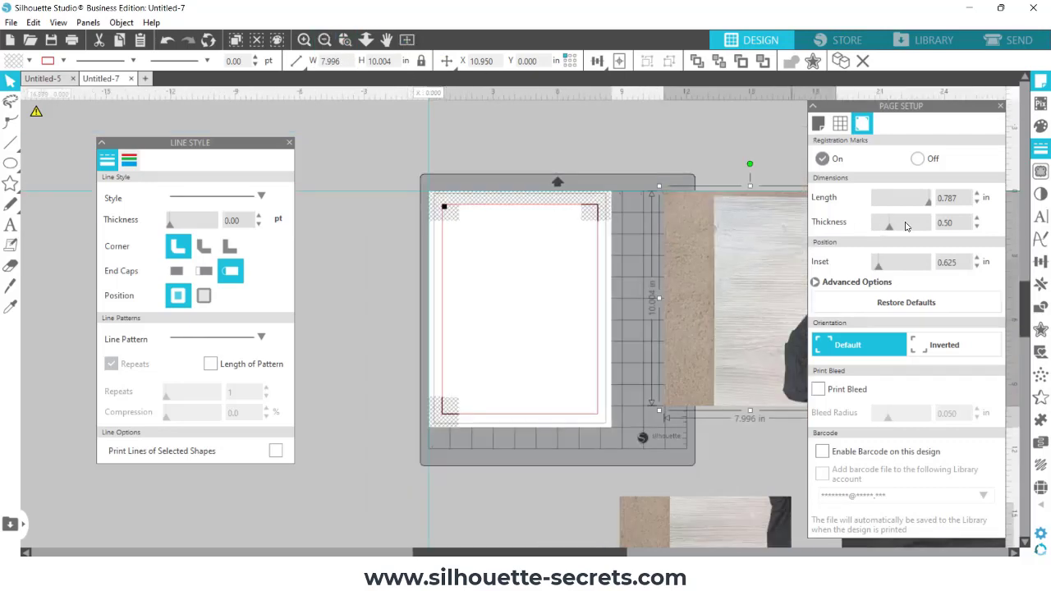
{"action": "left_click", "coordinate": [819, 123]}
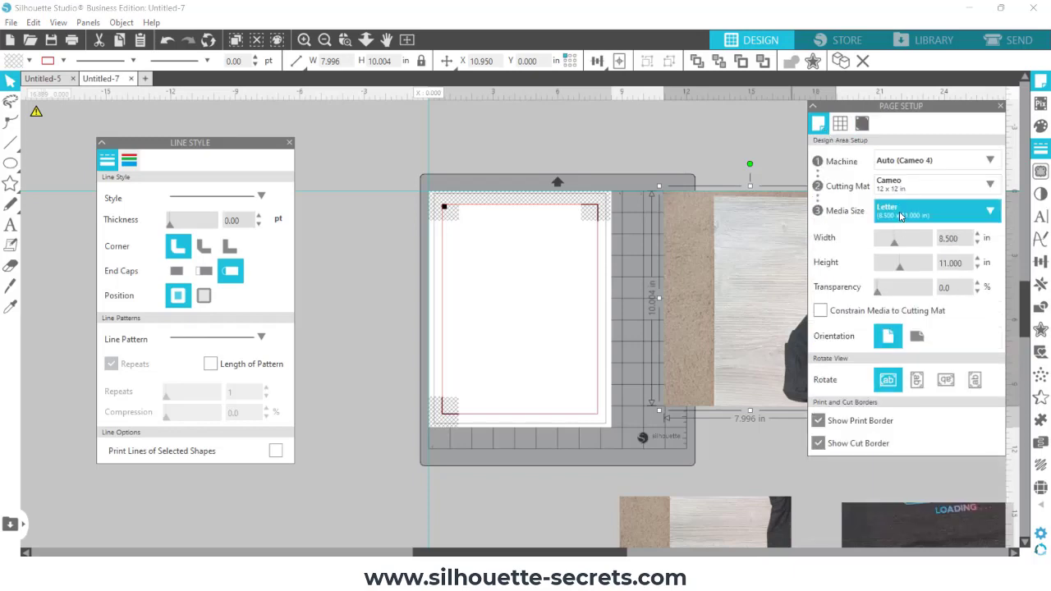
{"action": "left_click", "coordinate": [901, 217]}
{"action": "left_click", "coordinate": [894, 286]}
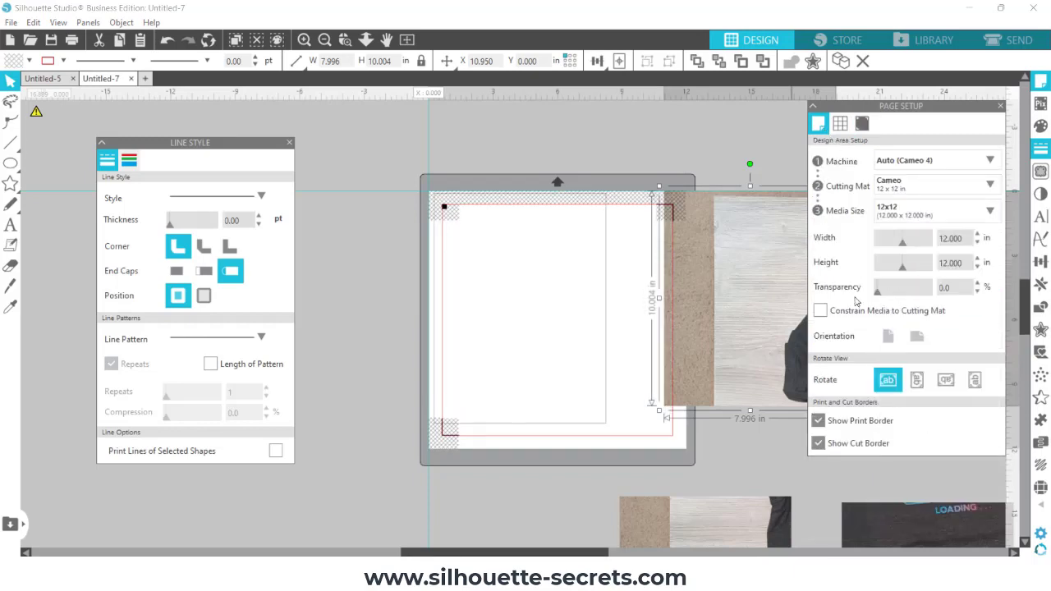
{"action": "left_click", "coordinate": [818, 420]}
{"action": "left_click_drag", "start_coordinate": [762, 284], "coordinate": [574, 303]}
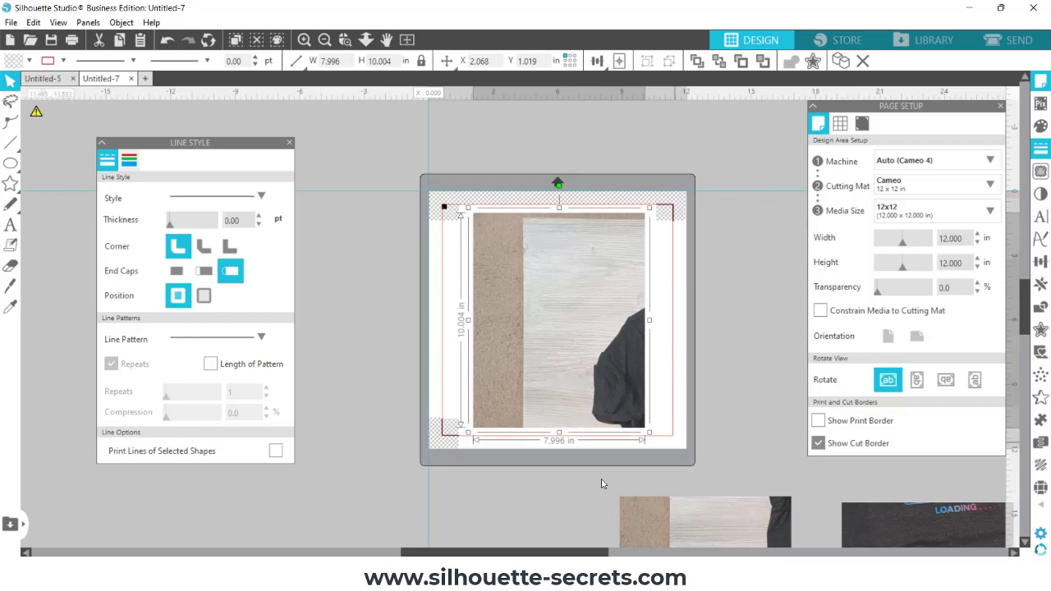
Step: Nudge the shirt-front section left and butt the right sleeve piece flush against it, then deselect
{"action": "left_click_drag", "start_coordinate": [567, 552], "coordinate": [726, 552]}
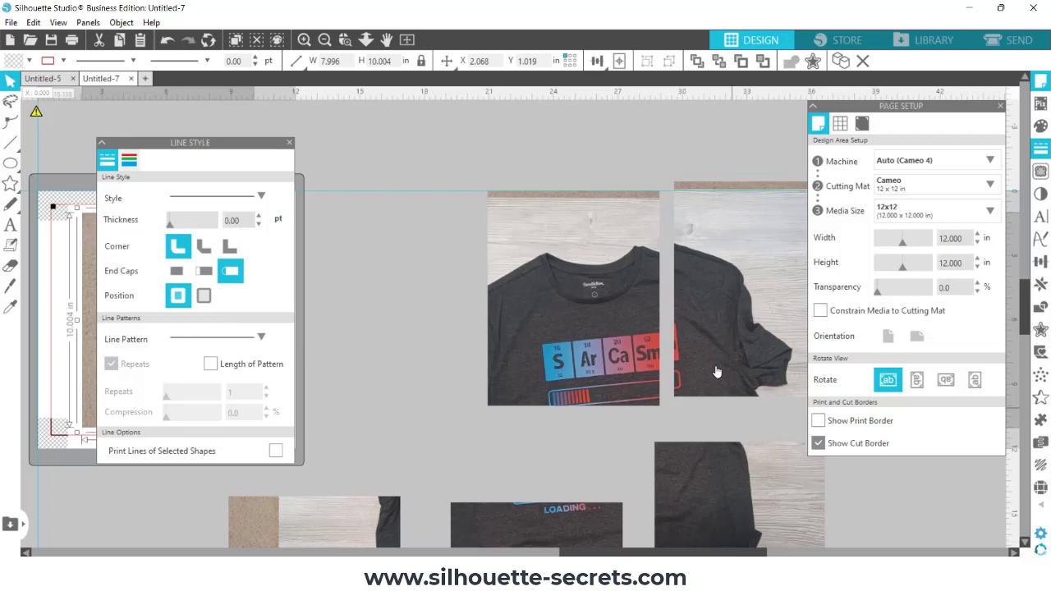
{"action": "left_click", "coordinate": [325, 41]}
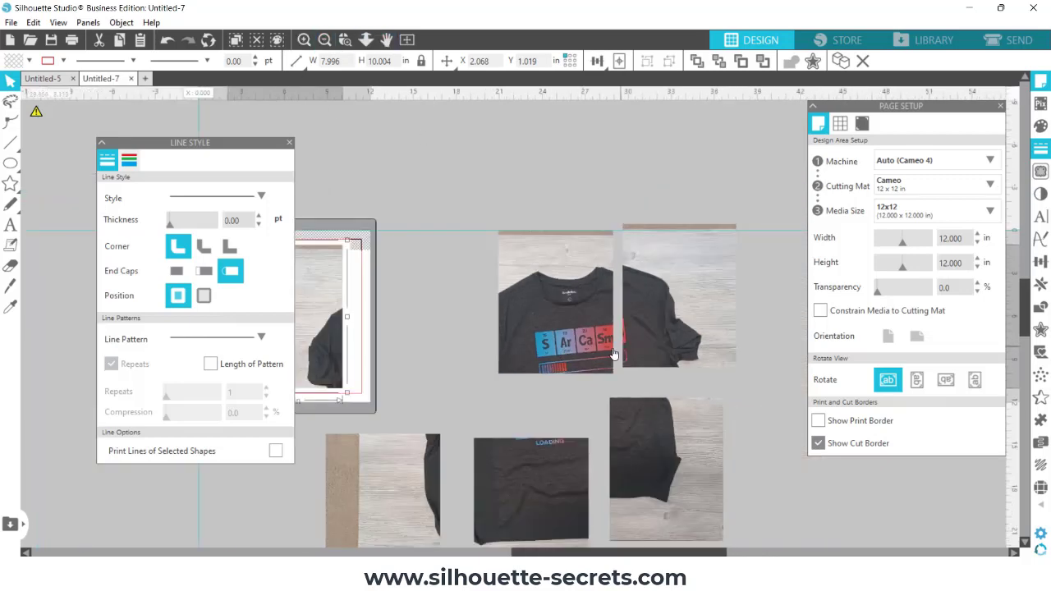
{"action": "left_click_drag", "start_coordinate": [582, 335], "coordinate": [561, 334]}
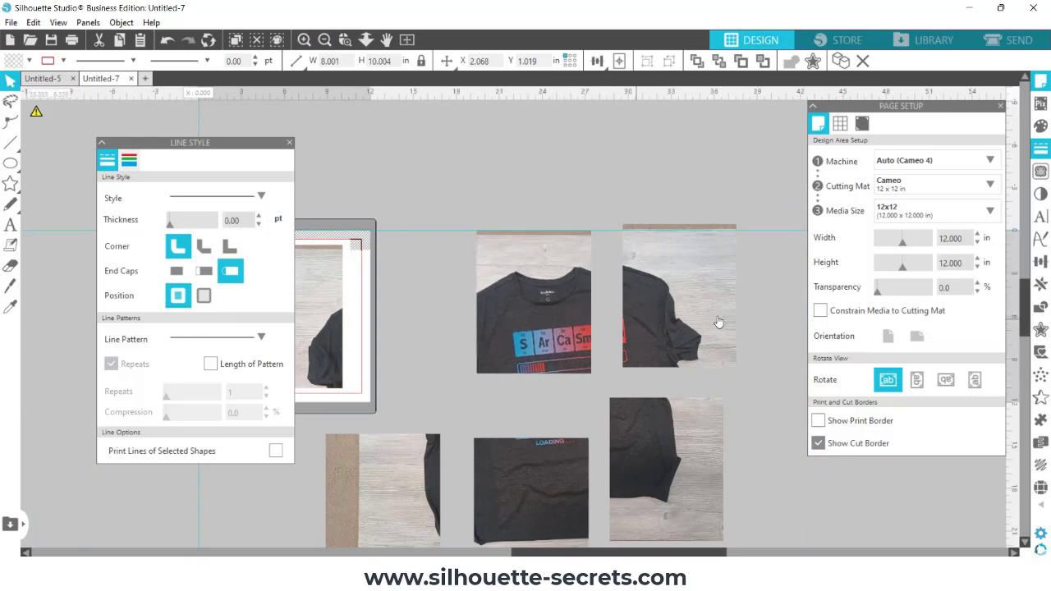
{"action": "left_click_drag", "start_coordinate": [720, 324], "coordinate": [691, 327]}
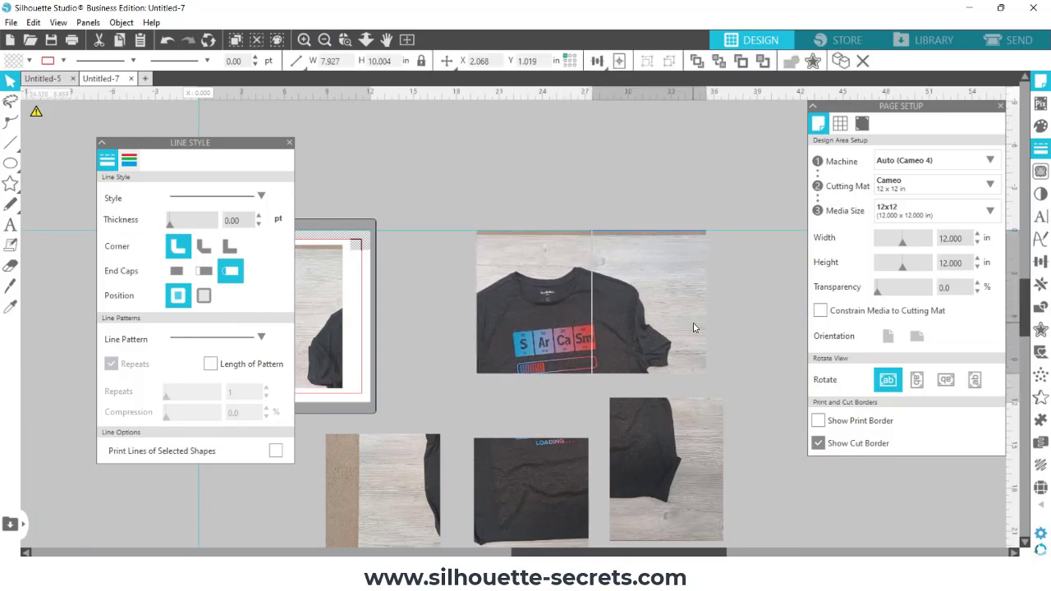
{"action": "key", "text": "Escape"}
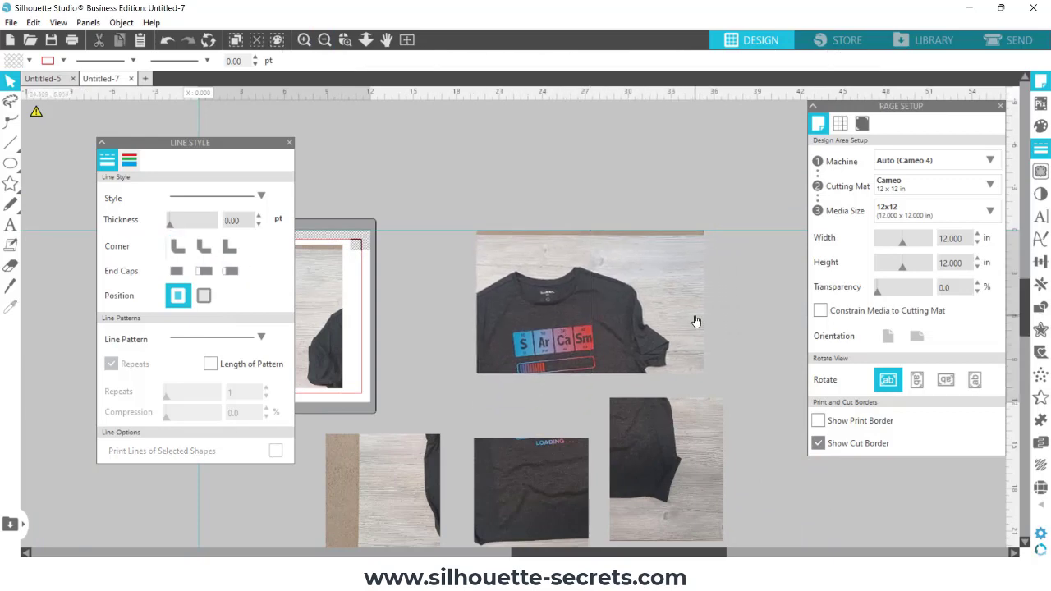